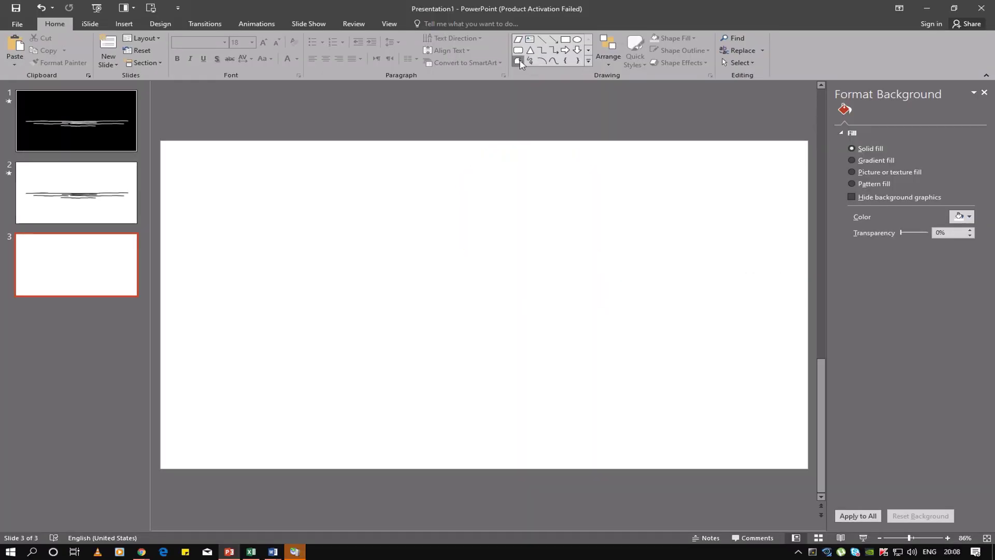
Draw a wavy Scribble line across the middle of the slide and flatten it
{"action": "left_click", "coordinate": [518, 61]}
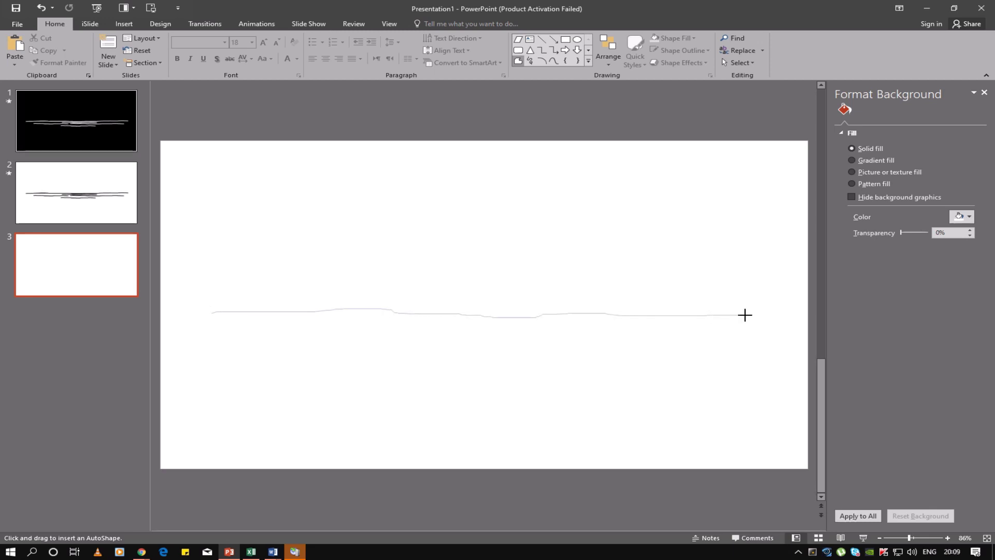
{"action": "left_click_drag", "start_coordinate": [760, 314], "coordinate": [714, 325]}
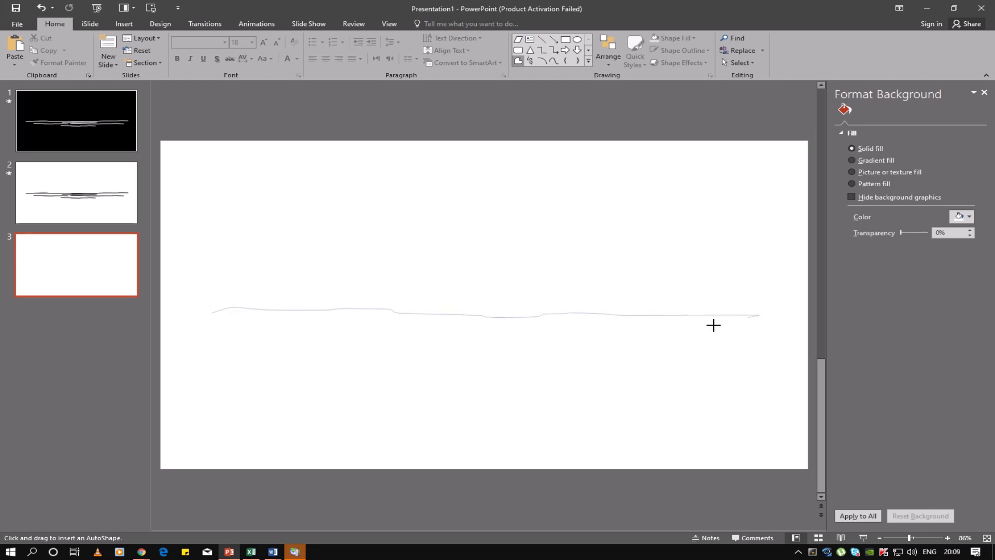
{"action": "double_click", "coordinate": [789, 314]}
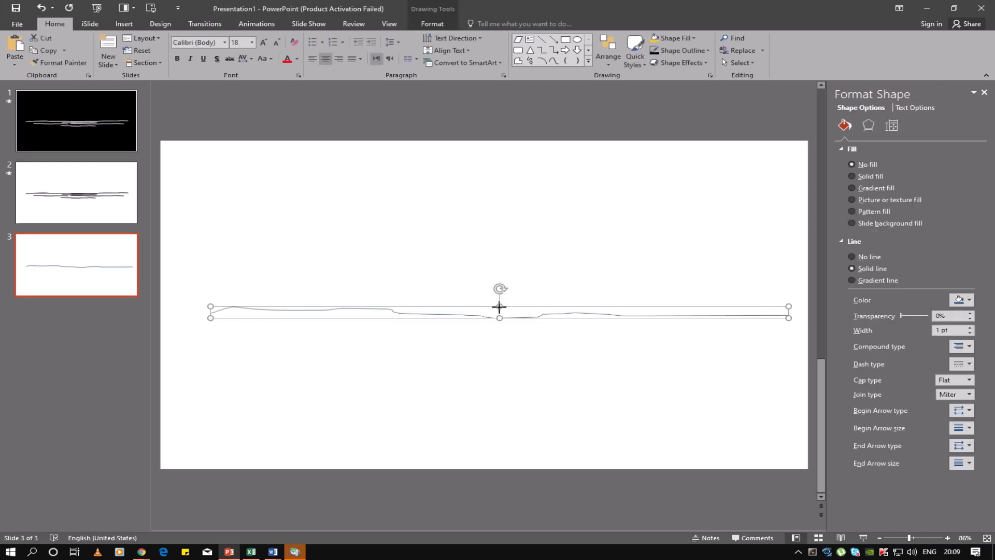
{"action": "left_click_drag", "start_coordinate": [499, 306], "coordinate": [499, 313]}
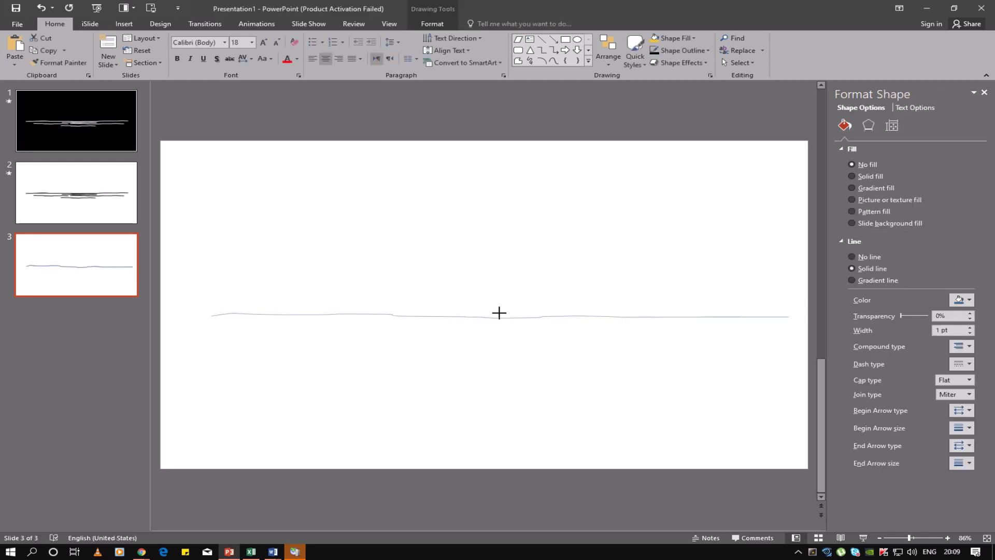
Fill the wave line solid black
{"action": "left_click", "coordinate": [656, 39]}
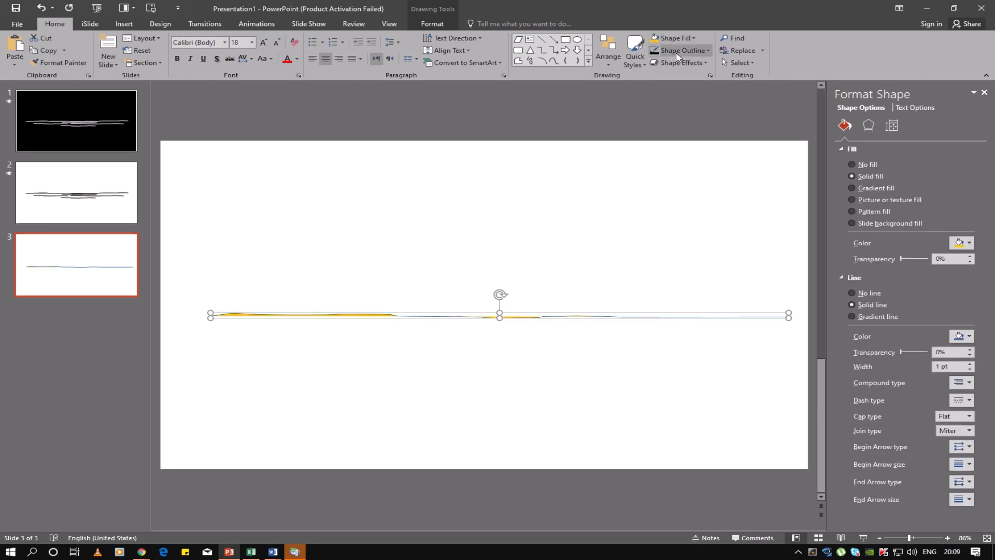
{"action": "left_click", "coordinate": [671, 41]}
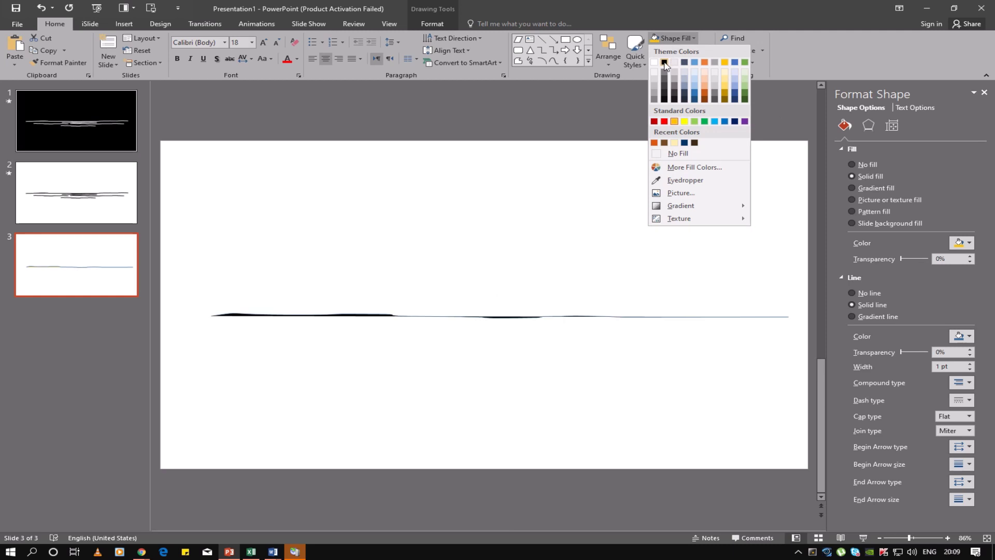
{"action": "left_click", "coordinate": [664, 63]}
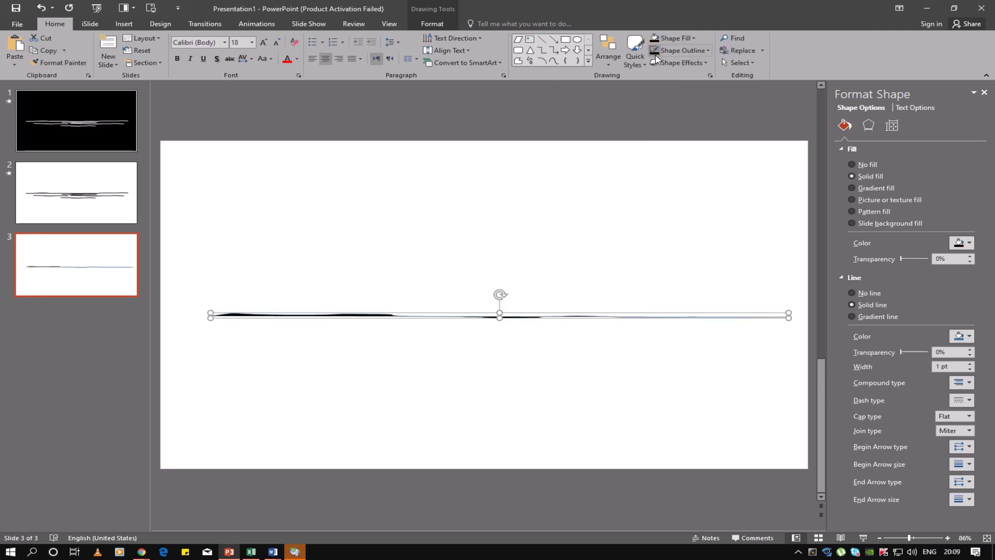
{"action": "left_click", "coordinate": [495, 371]}
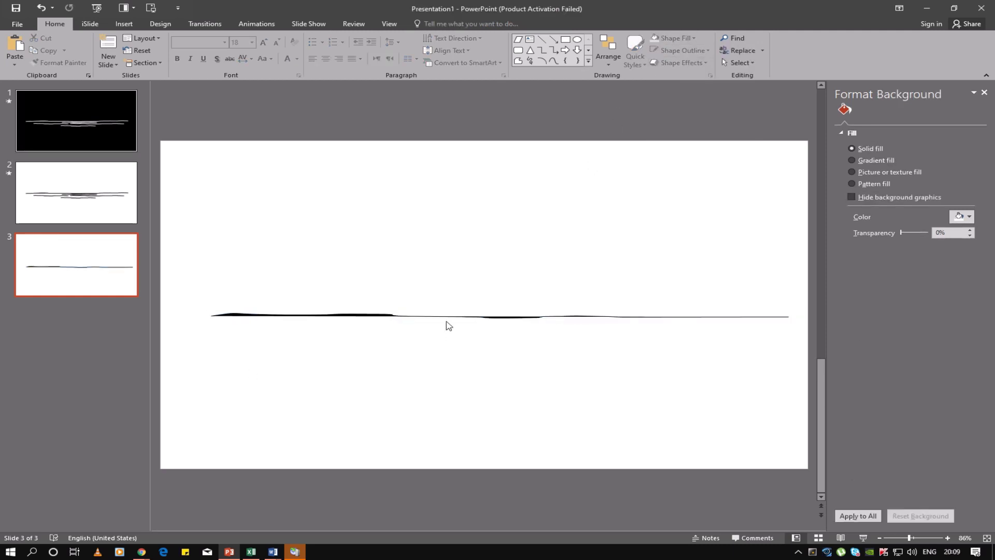
Nudge the original wave line slightly left and up
{"action": "left_click_drag", "start_coordinate": [445, 314], "coordinate": [415, 310]}
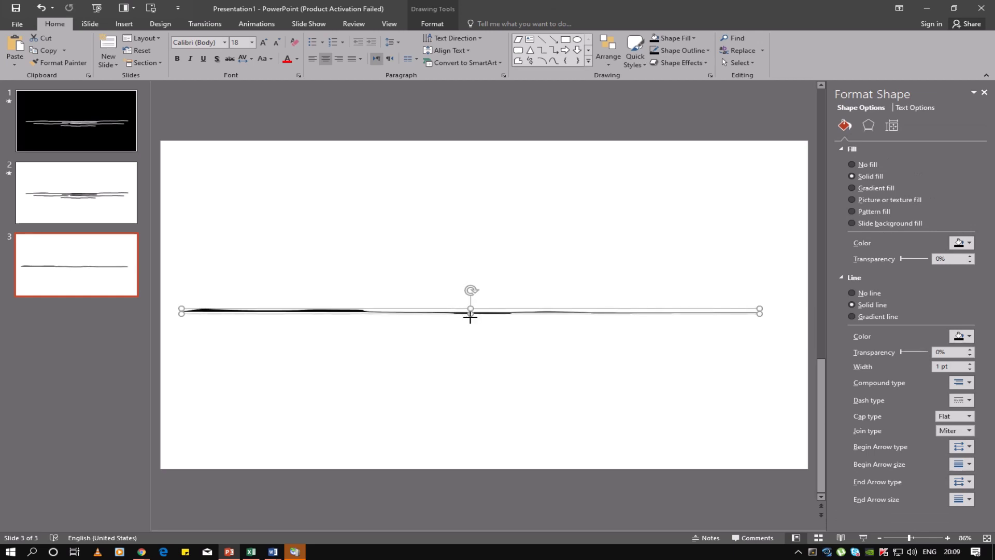
{"action": "left_click_drag", "start_coordinate": [470, 316], "coordinate": [470, 315]}
{"action": "left_click", "coordinate": [482, 347]}
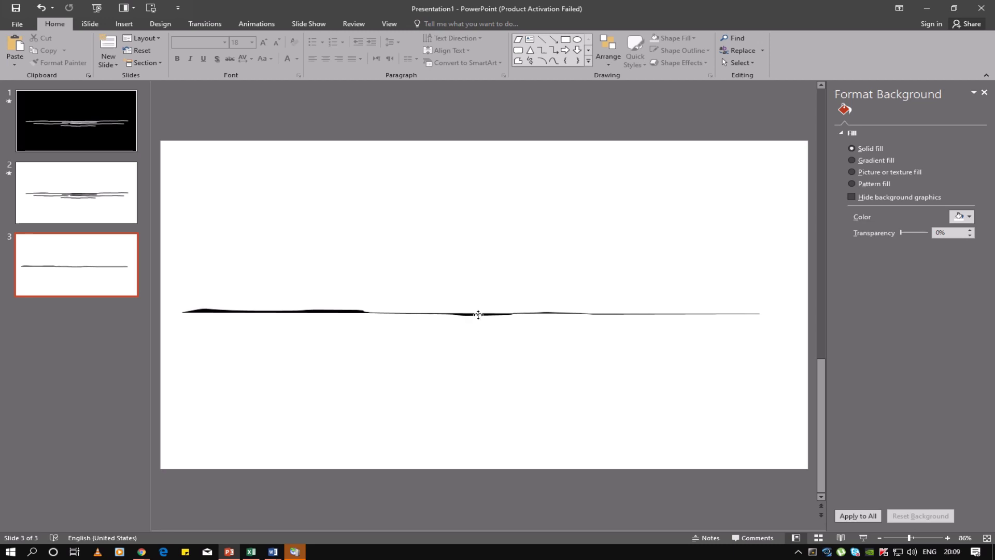
Copy the line beneath the first, shorten it from the right end, and shift it up-right
{"action": "left_click_drag", "start_coordinate": [478, 315], "coordinate": [370, 395]}
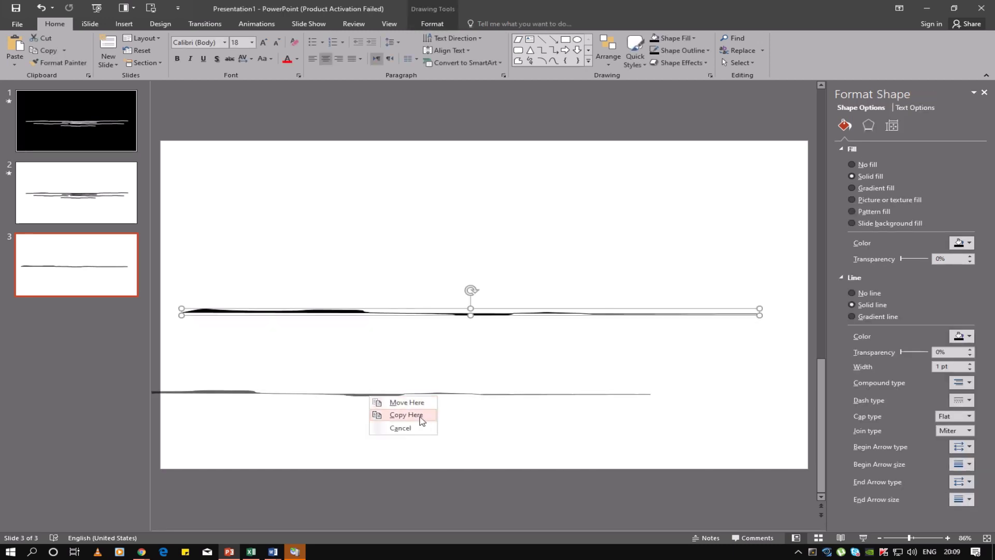
{"action": "left_click", "coordinate": [406, 415]}
{"action": "left_click_drag", "start_coordinate": [330, 390], "coordinate": [437, 372]}
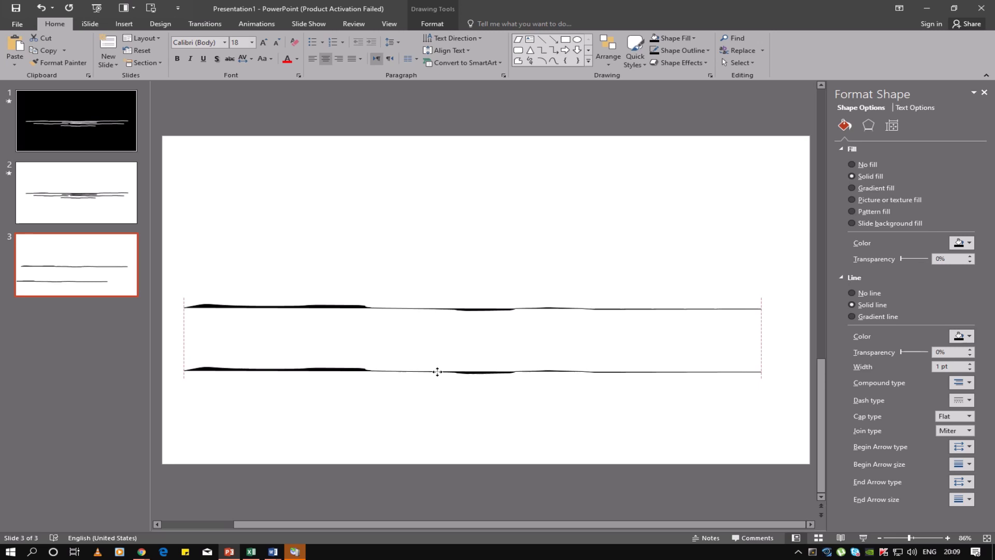
{"action": "left_click_drag", "start_coordinate": [437, 371], "coordinate": [438, 372]}
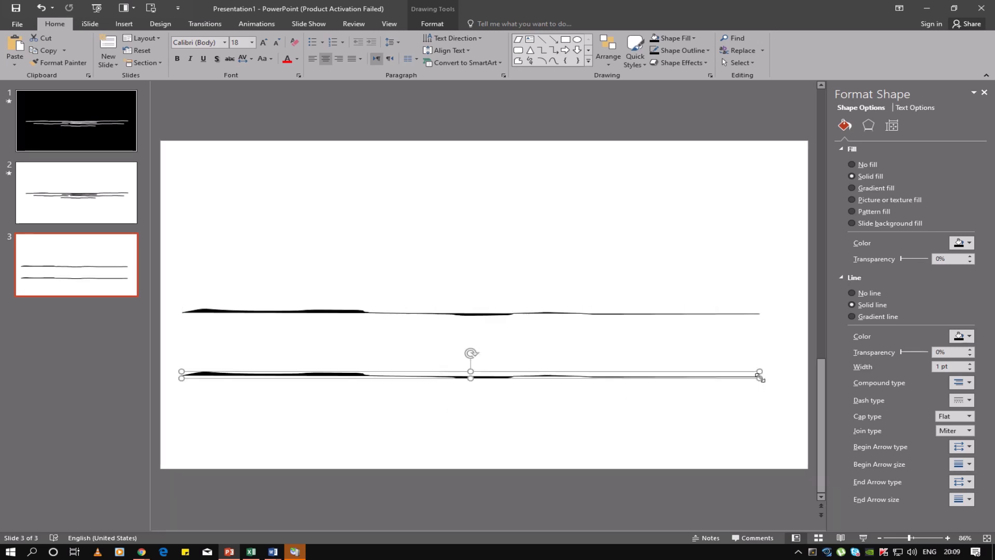
{"action": "left_click_drag", "start_coordinate": [758, 375], "coordinate": [422, 362]}
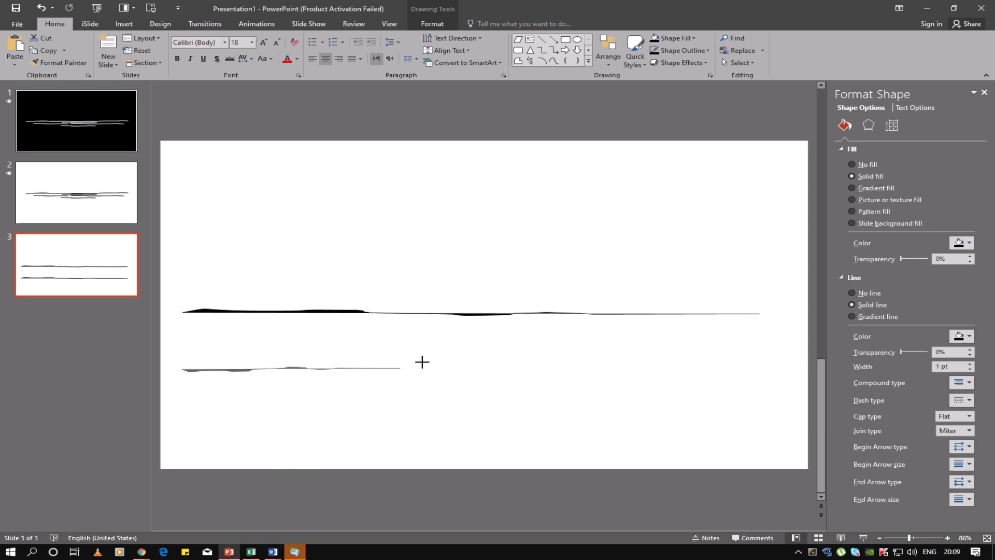
{"action": "left_click_drag", "start_coordinate": [423, 362], "coordinate": [445, 372]}
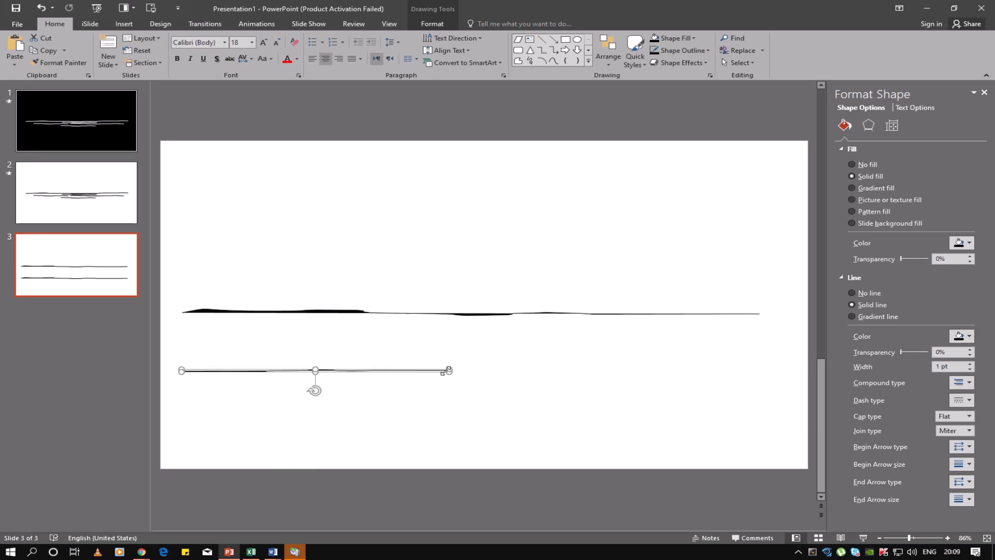
{"action": "mouse_move", "coordinate": [340, 371]}
{"action": "left_mouse_down"}
{"action": "mouse_move", "coordinate": [440, 329]}
{"action": "mouse_move", "coordinate": [735, 334]}
{"action": "mouse_move", "coordinate": [641, 348]}
{"action": "mouse_move", "coordinate": [598, 319]}
{"action": "left_mouse_up"}
Copy the wave lines into several staggered spots beneath the horizon, making six lines total
{"action": "left_click", "coordinate": [657, 367]}
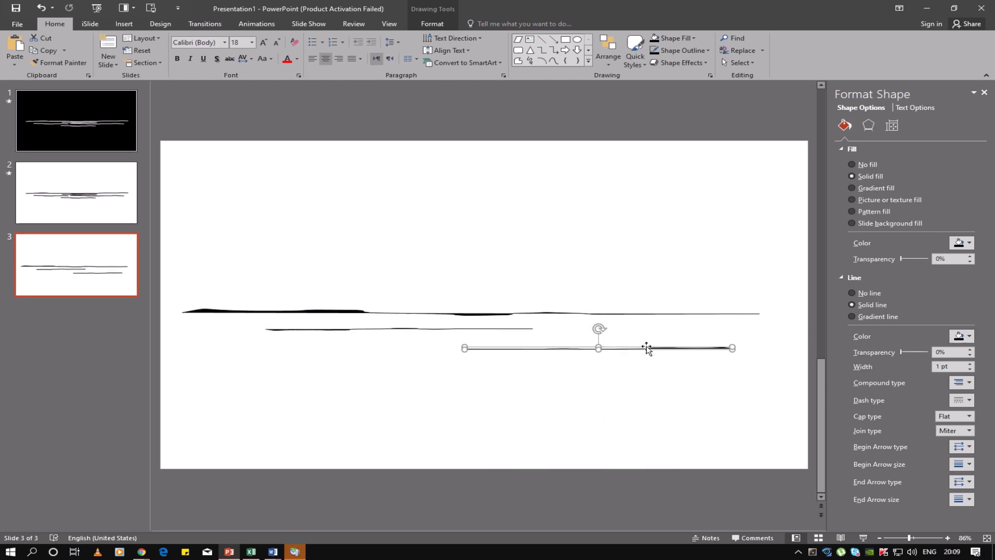
{"action": "mouse_move", "coordinate": [646, 348]}
{"action": "left_mouse_down"}
{"action": "mouse_move", "coordinate": [352, 340]}
{"action": "mouse_move", "coordinate": [536, 335]}
{"action": "left_mouse_up"}
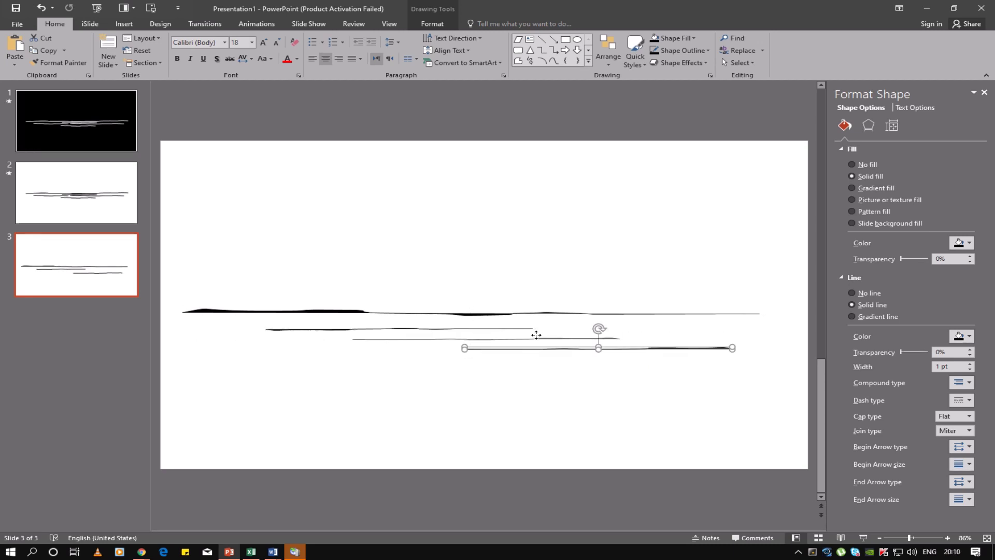
{"action": "left_click_drag", "start_coordinate": [519, 335], "coordinate": [519, 335]}
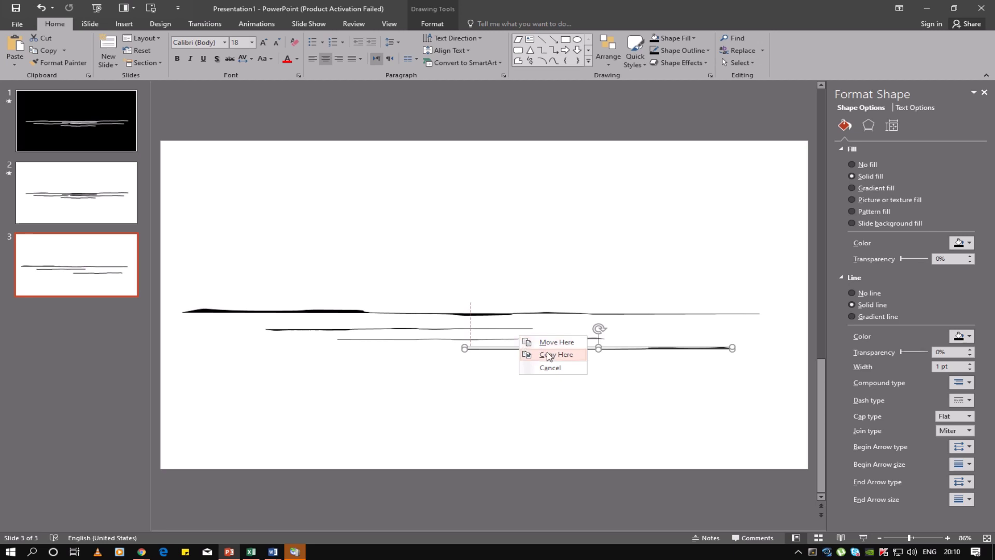
{"action": "left_click", "coordinate": [541, 351]}
{"action": "mouse_move", "coordinate": [602, 350]}
{"action": "left_mouse_down"}
{"action": "mouse_move", "coordinate": [653, 324]}
{"action": "mouse_move", "coordinate": [617, 321]}
{"action": "left_mouse_up"}
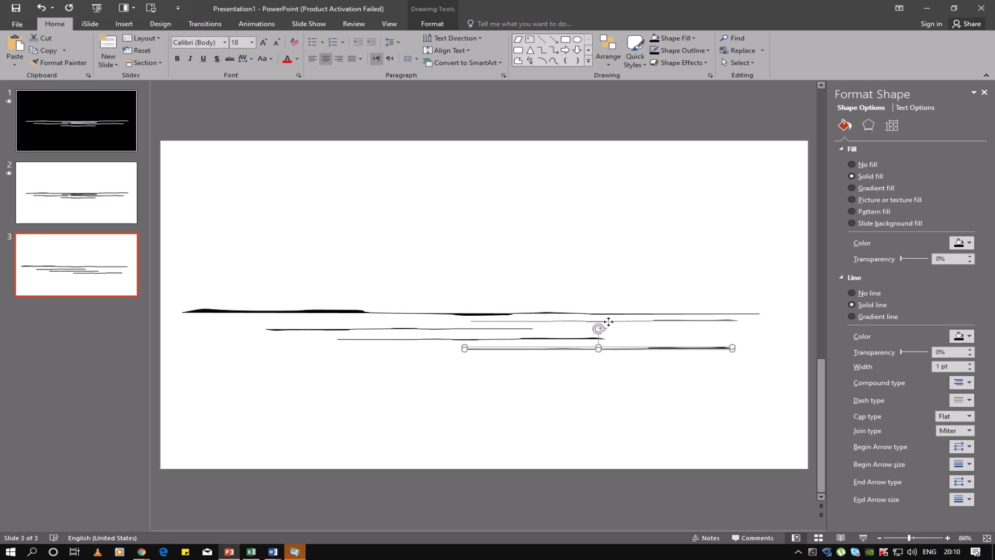
{"action": "left_click_drag", "start_coordinate": [608, 322], "coordinate": [600, 323]}
{"action": "left_click", "coordinate": [643, 342]}
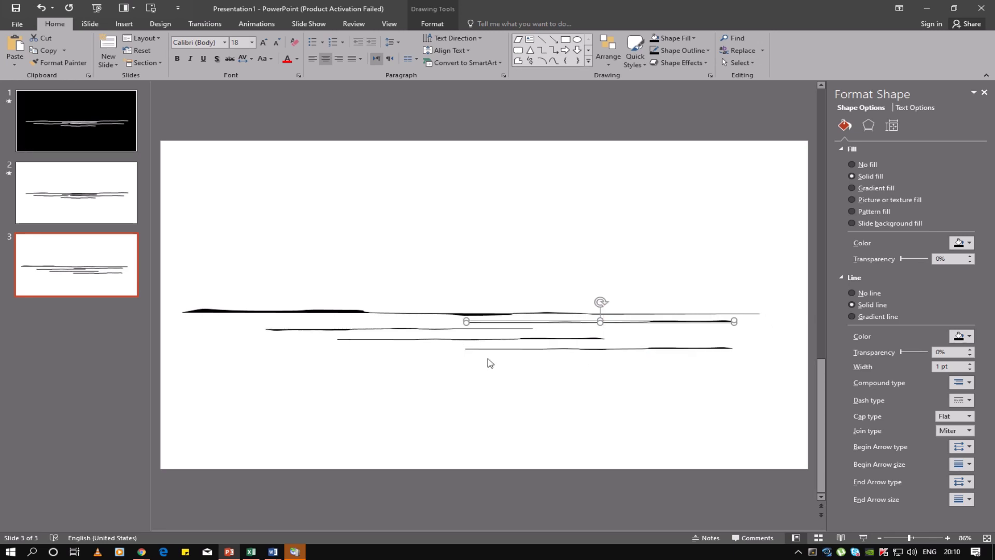
{"action": "left_click_drag", "start_coordinate": [514, 350], "coordinate": [270, 357]}
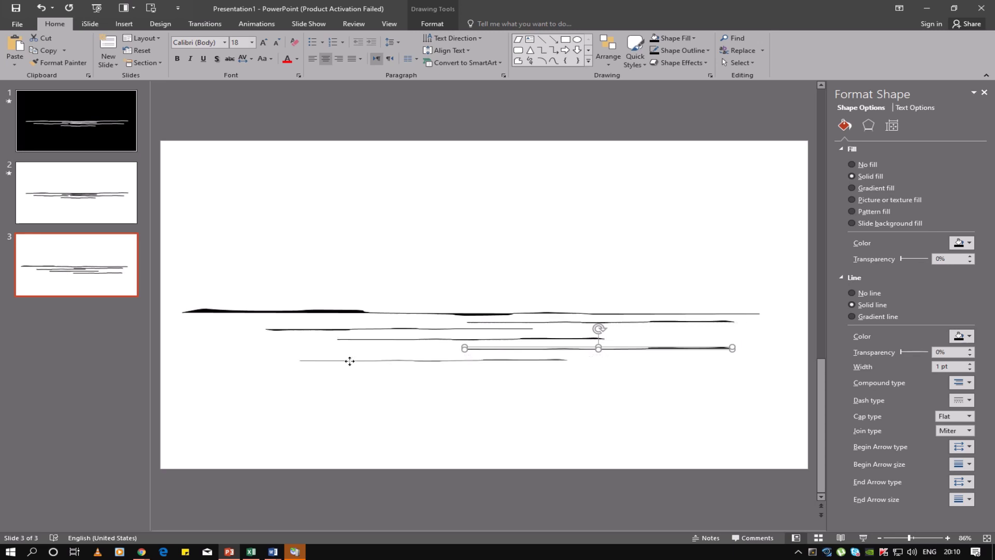
{"action": "left_click_drag", "start_coordinate": [298, 359], "coordinate": [354, 358]}
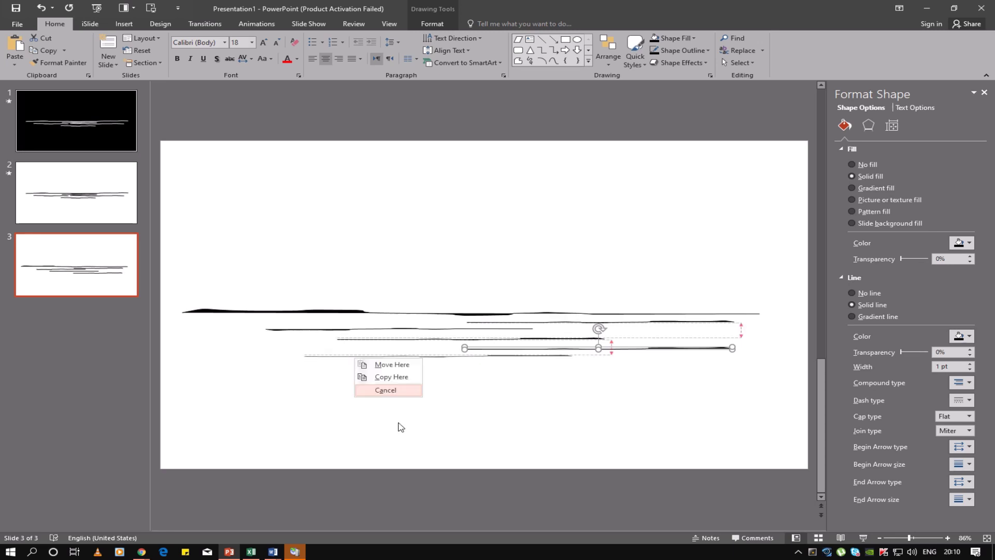
{"action": "left_click", "coordinate": [383, 377]}
{"action": "left_click", "coordinate": [406, 379]}
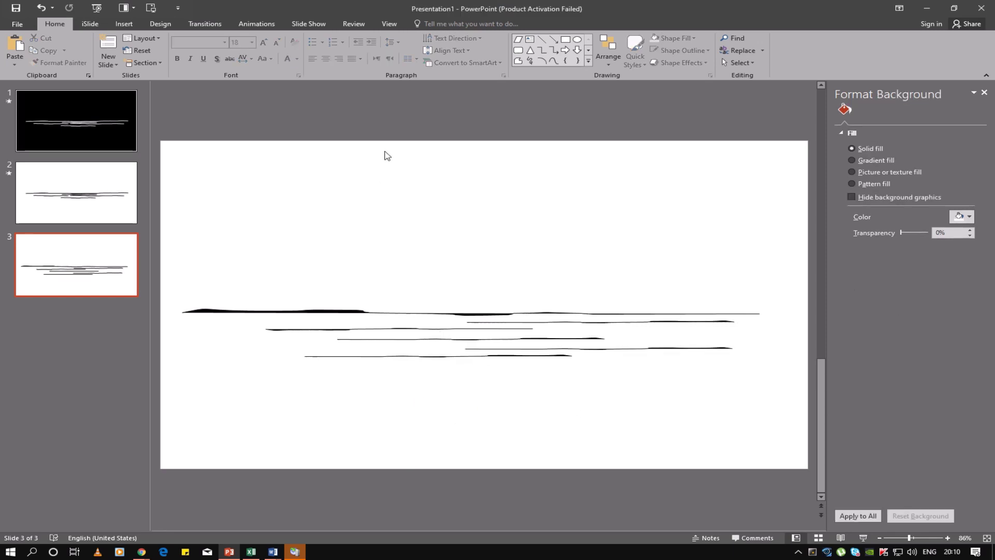
Draw a rectangle covering the sea area down to the slide's bottom-right corner
{"action": "left_click", "coordinate": [566, 40]}
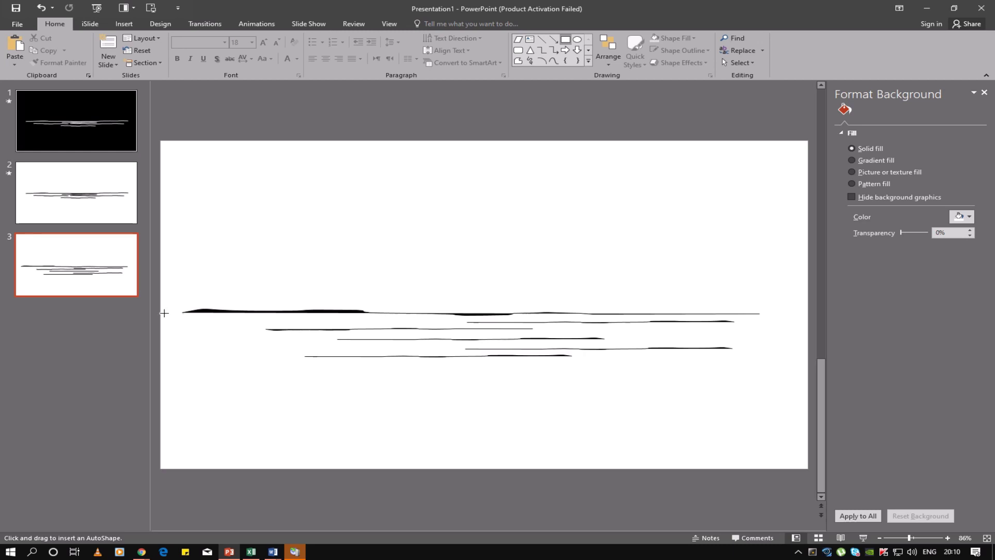
{"action": "left_click_drag", "start_coordinate": [236, 318], "coordinate": [786, 366]}
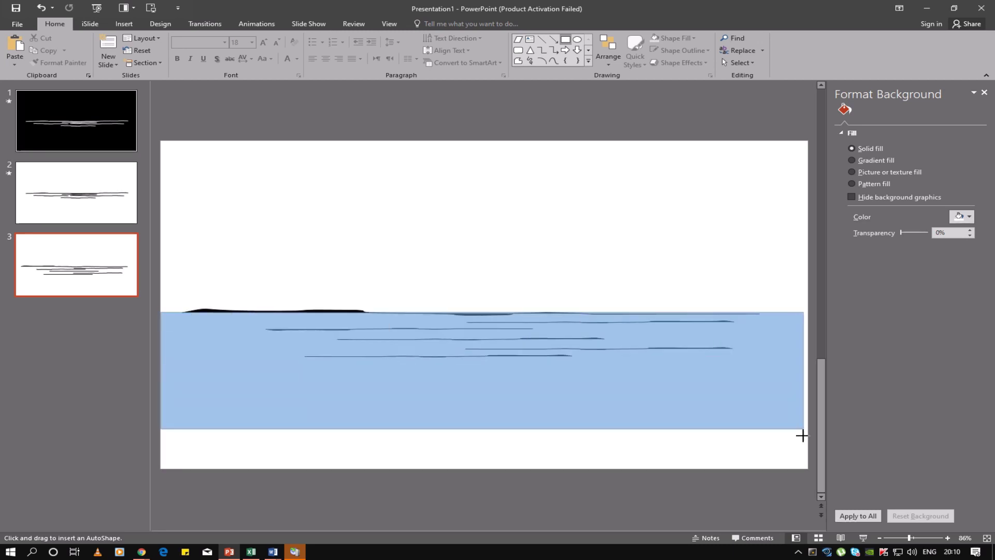
{"action": "left_click_drag", "start_coordinate": [786, 366], "coordinate": [808, 469]}
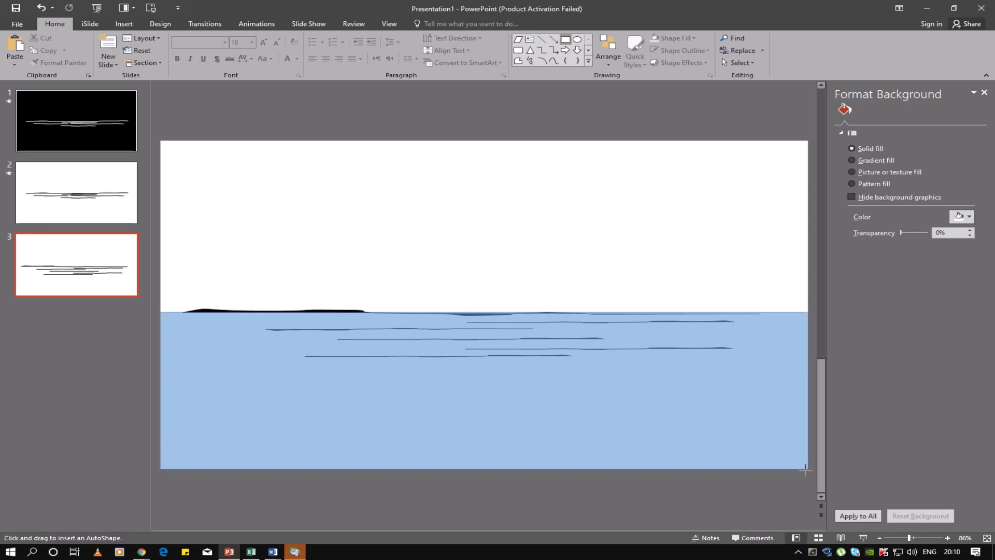
{"action": "left_click_drag", "start_coordinate": [485, 311], "coordinate": [485, 309]}
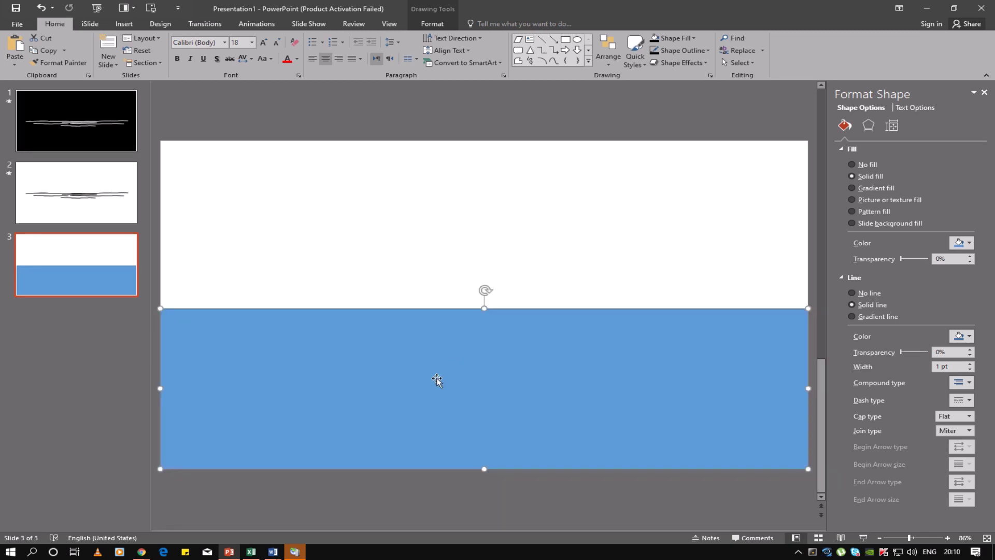
{"action": "key", "text": "ctrl+Down"}
{"action": "key", "text": "ctrl+Down"}
{"action": "key", "text": "ctrl+Down"}
{"action": "key", "text": "ctrl+Down"}
{"action": "key", "text": "ctrl+Down"}
{"action": "key", "text": "ctrl+Down"}
{"action": "key", "text": "ctrl+Down"}
{"action": "key", "text": "ctrl+Down"}
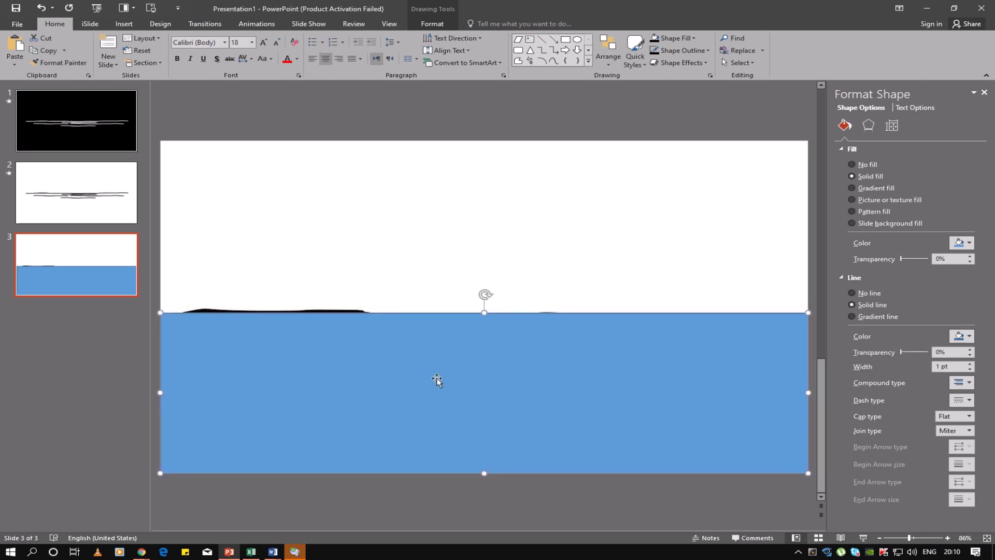
{"action": "key", "text": "ctrl+Down"}
{"action": "key", "text": "ctrl+Down"}
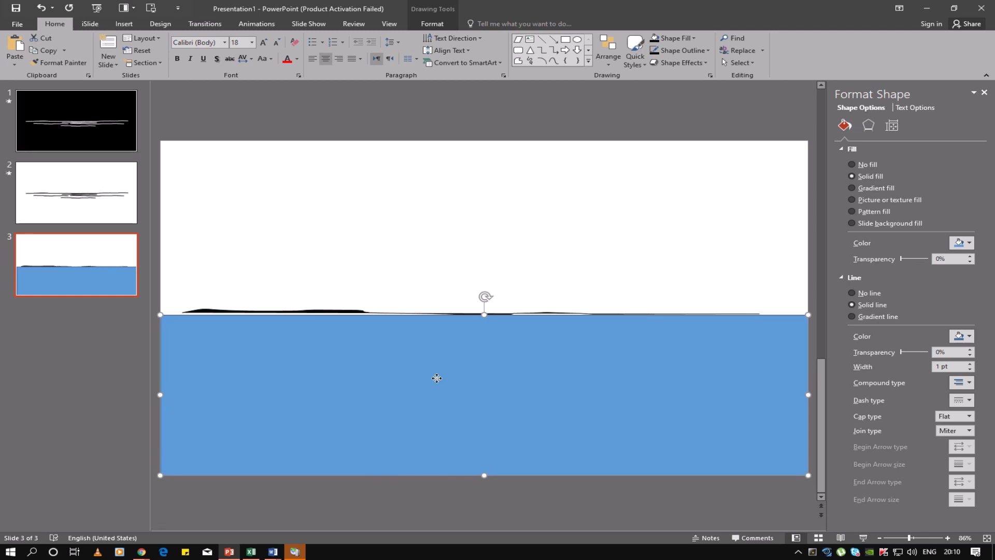
Send the rectangle behind the wave lines and fine-tune its edges
{"action": "right_click", "coordinate": [436, 378]}
{"action": "mouse_move", "coordinate": [477, 289]}
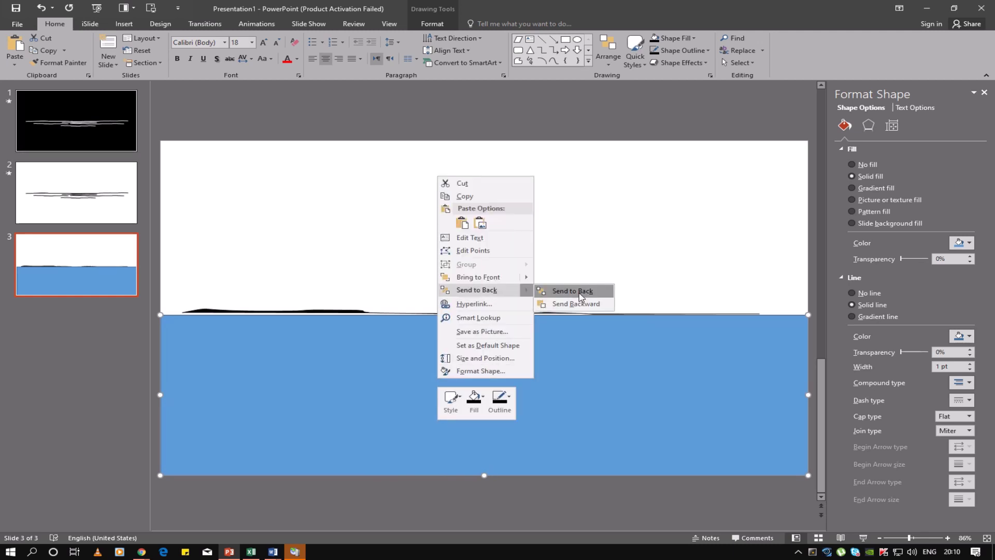
{"action": "left_click", "coordinate": [581, 297]}
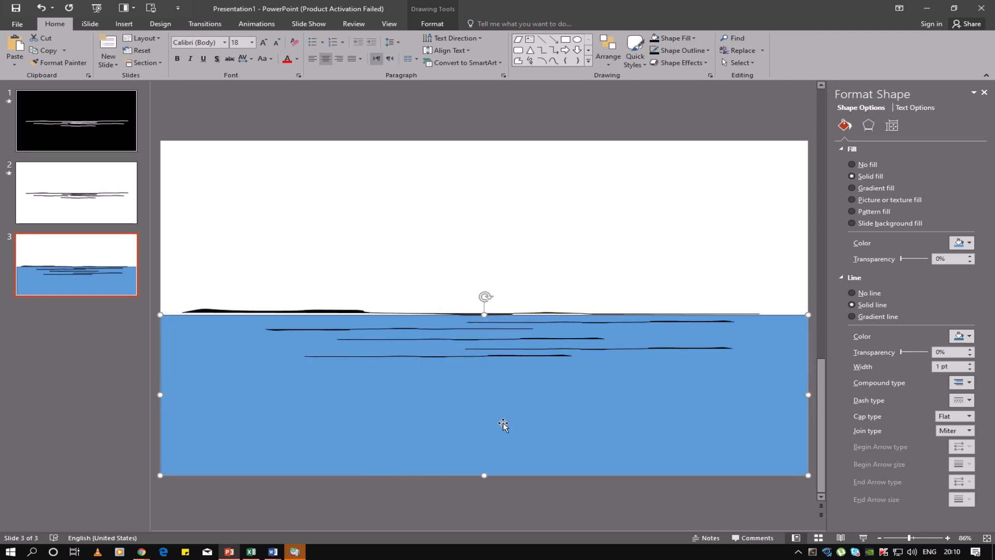
{"action": "key", "text": "ctrl+Up"}
{"action": "key", "text": "ctrl+Up"}
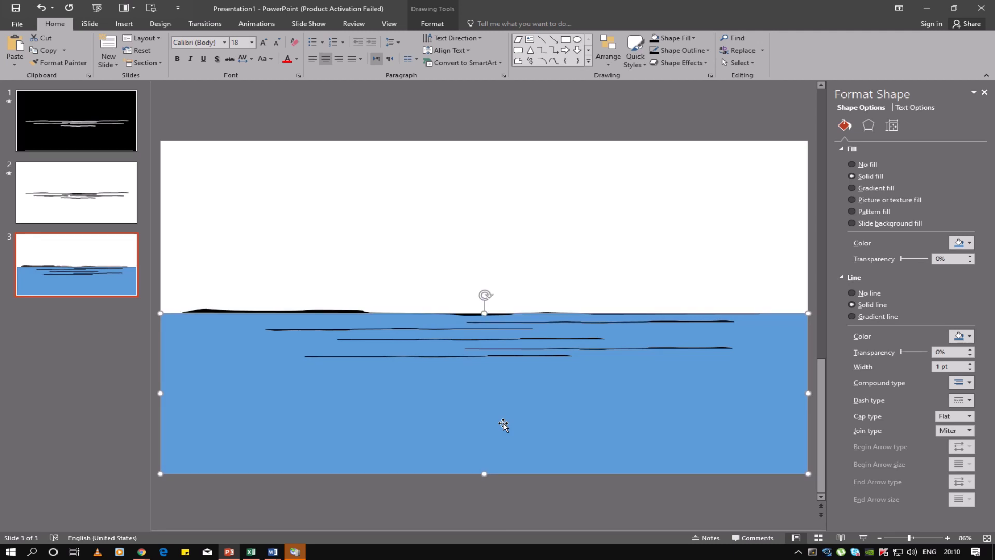
{"action": "left_click_drag", "start_coordinate": [486, 472], "coordinate": [483, 468]}
Set the rectangle to No Fill and No Outline
{"action": "left_click", "coordinate": [670, 38]}
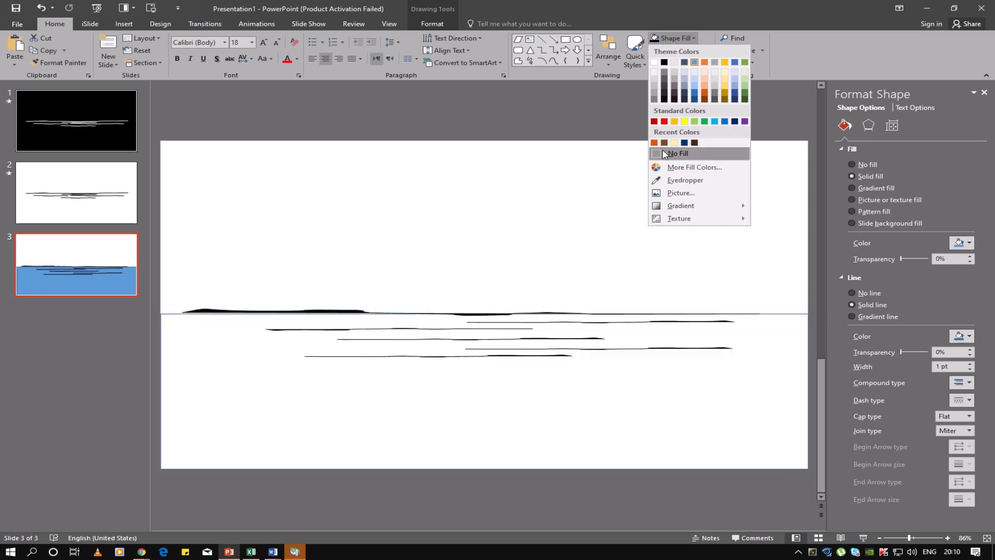
{"action": "left_click", "coordinate": [659, 154]}
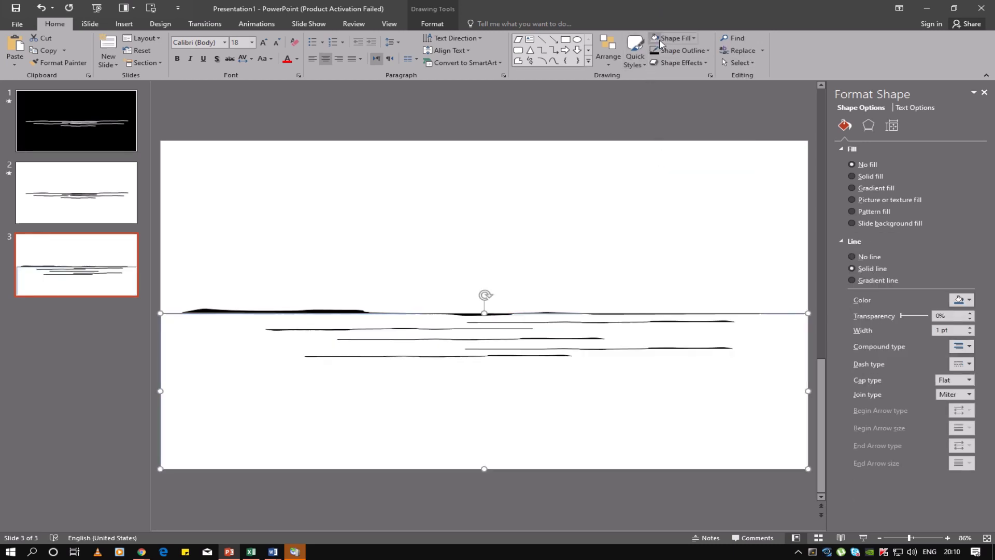
{"action": "left_click", "coordinate": [674, 51]}
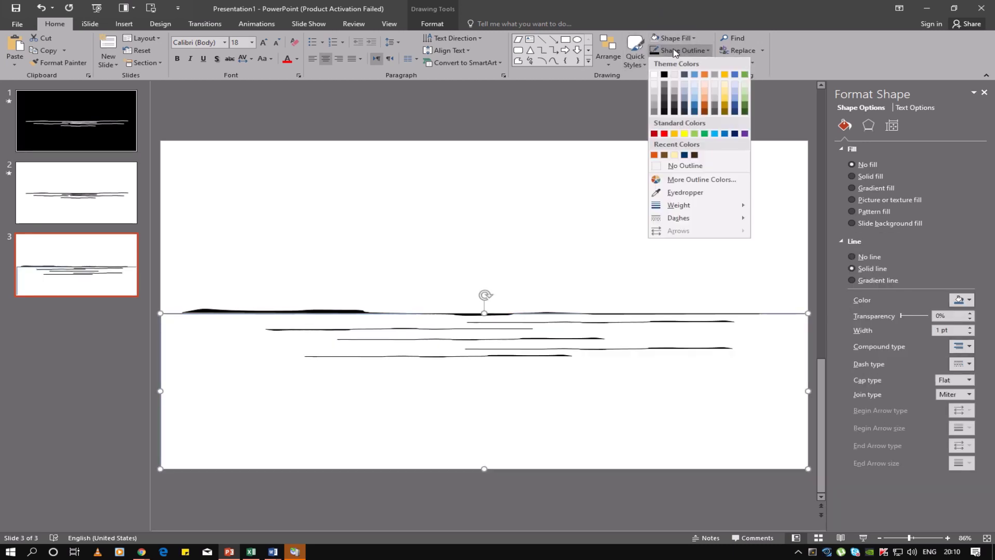
{"action": "left_click", "coordinate": [657, 166]}
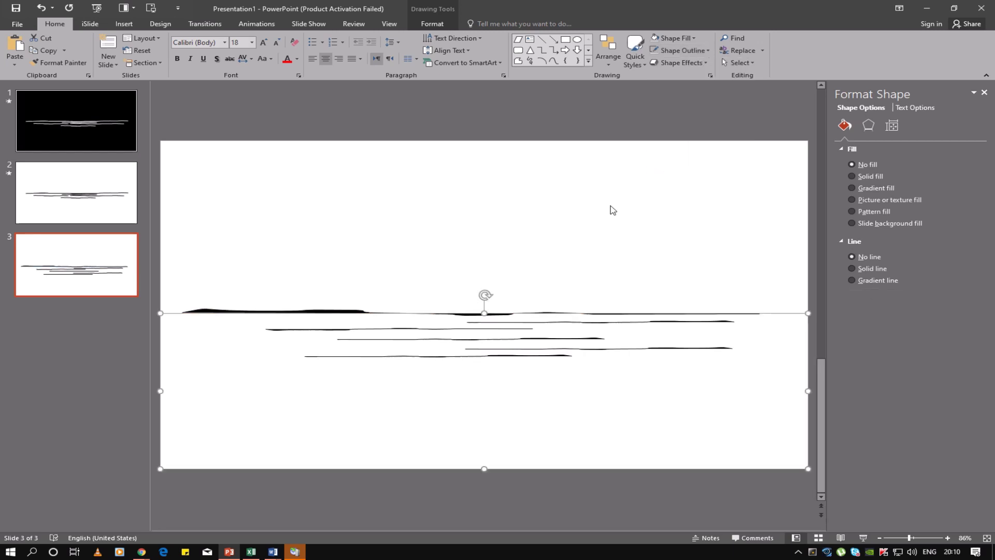
{"action": "left_click", "coordinate": [311, 232]}
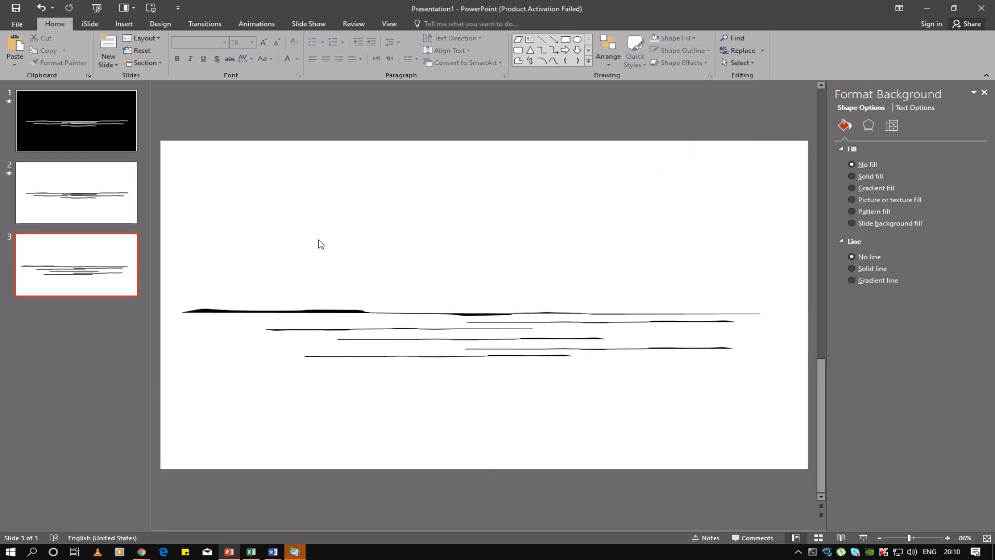
Draw an oval over the sea lines right of centre, raise it slightly, and flatten it wider
{"action": "left_click", "coordinate": [577, 41]}
{"action": "left_click_drag", "start_coordinate": [490, 274], "coordinate": [589, 373]}
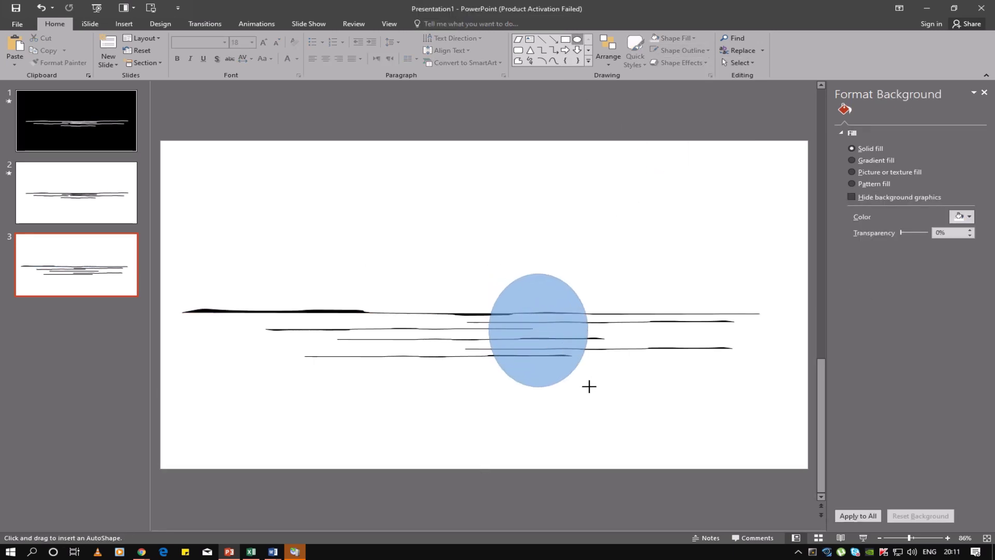
{"action": "left_click_drag", "start_coordinate": [548, 303], "coordinate": [548, 290]}
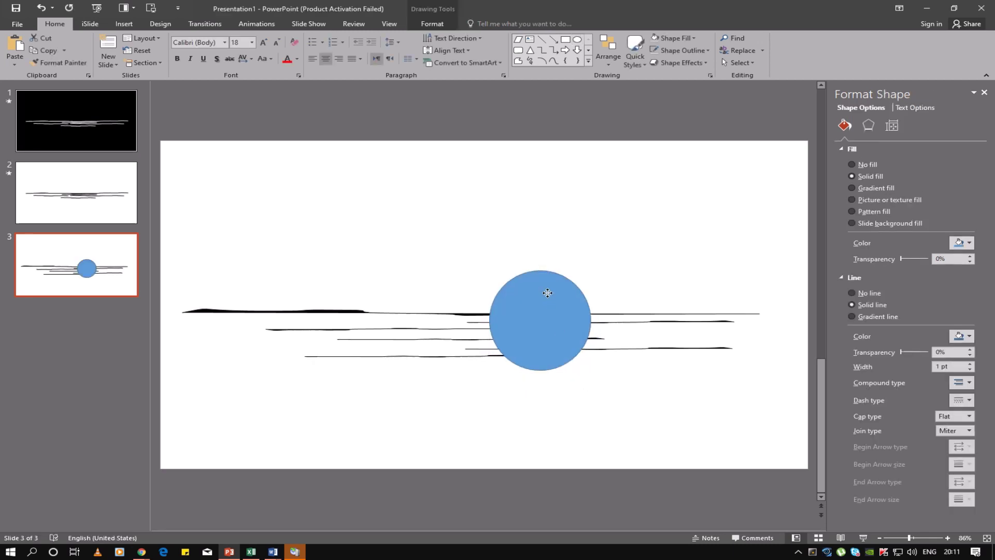
{"action": "mouse_move", "coordinate": [535, 355]}
{"action": "left_mouse_down"}
{"action": "mouse_move", "coordinate": [535, 341]}
{"action": "mouse_move", "coordinate": [540, 349]}
{"action": "left_mouse_up"}
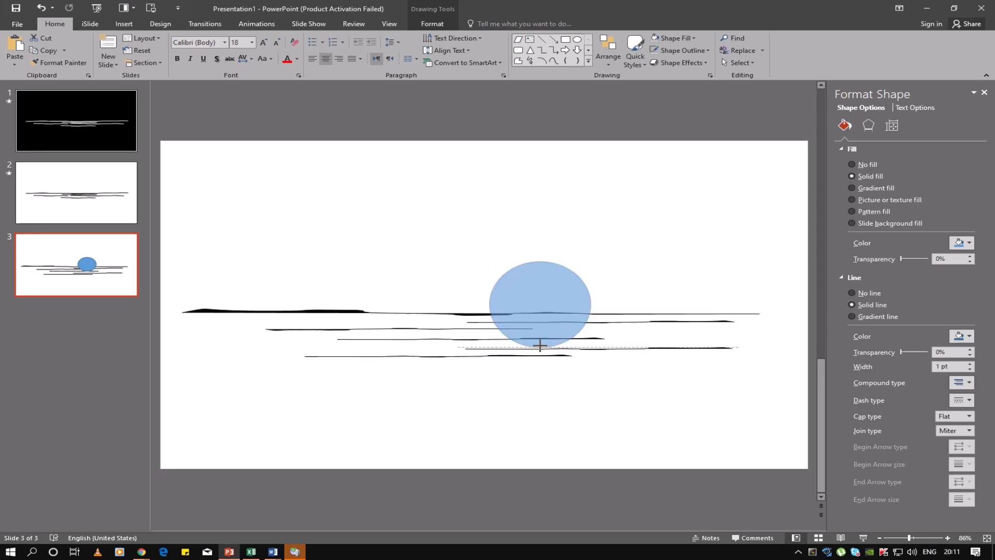
Send the blue oval to the back, behind the sea lines and rectangle
{"action": "right_click", "coordinate": [545, 306]}
{"action": "mouse_move", "coordinate": [584, 419]}
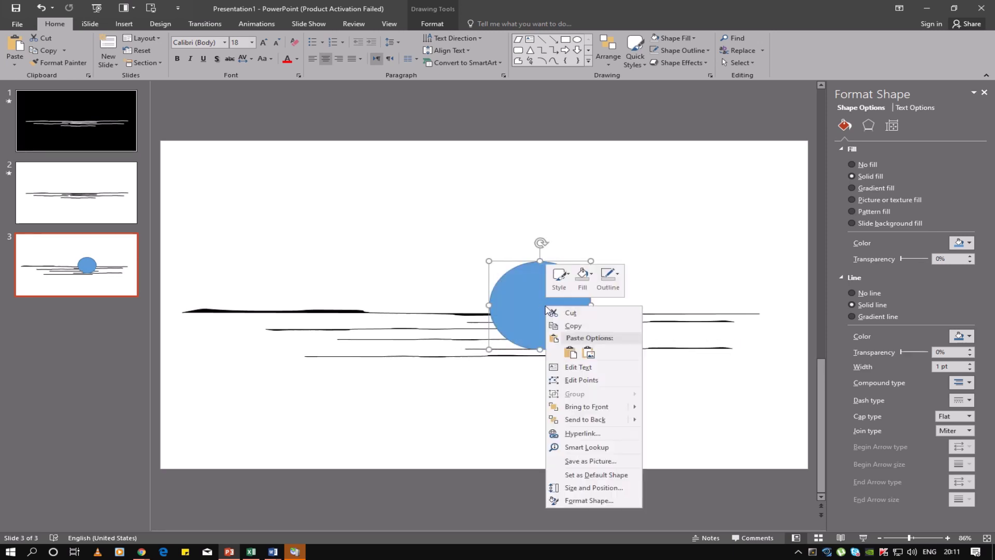
{"action": "left_click", "coordinate": [692, 418]}
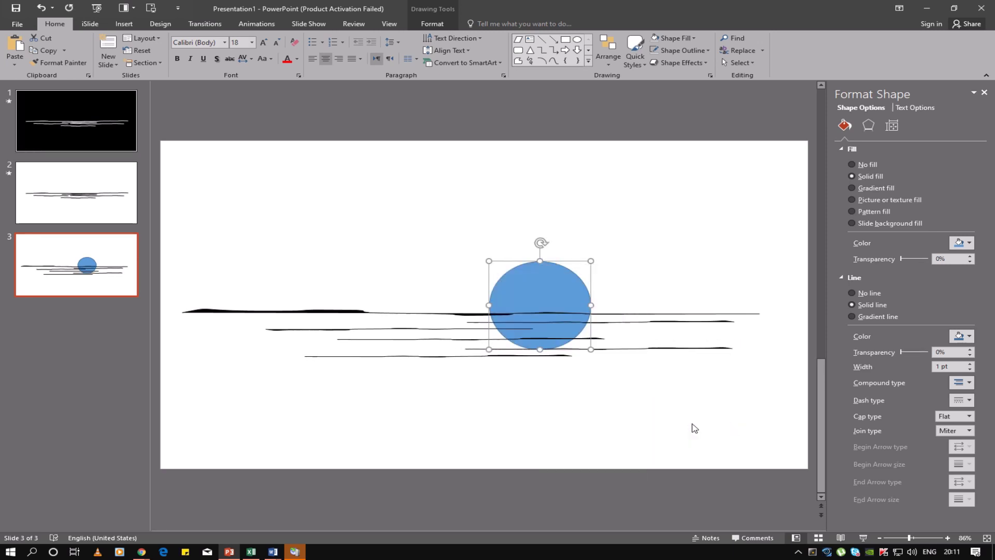
{"action": "left_click", "coordinate": [617, 399]}
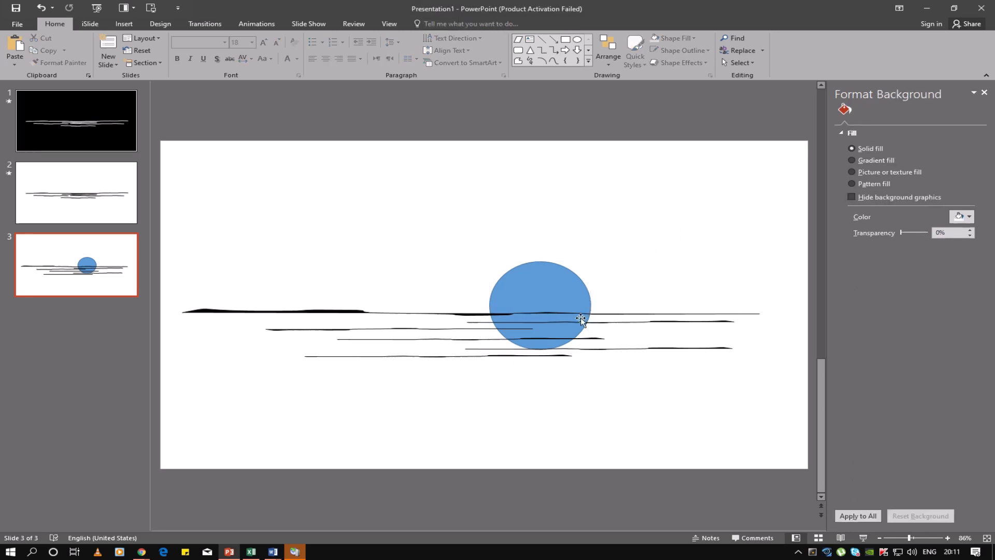
{"action": "left_click", "coordinate": [555, 272]}
{"action": "right_click", "coordinate": [555, 270]}
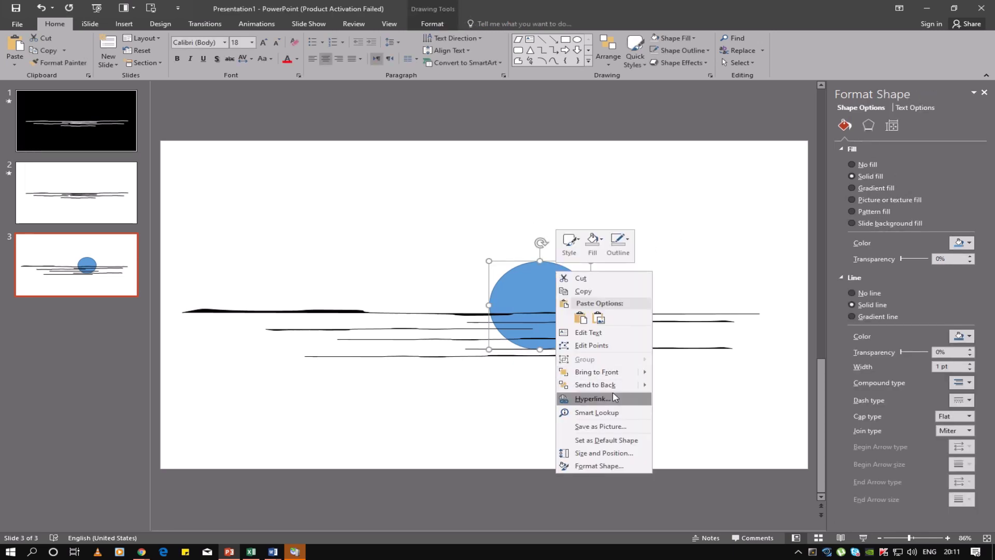
{"action": "left_click", "coordinate": [694, 398]}
{"action": "left_click", "coordinate": [759, 405]}
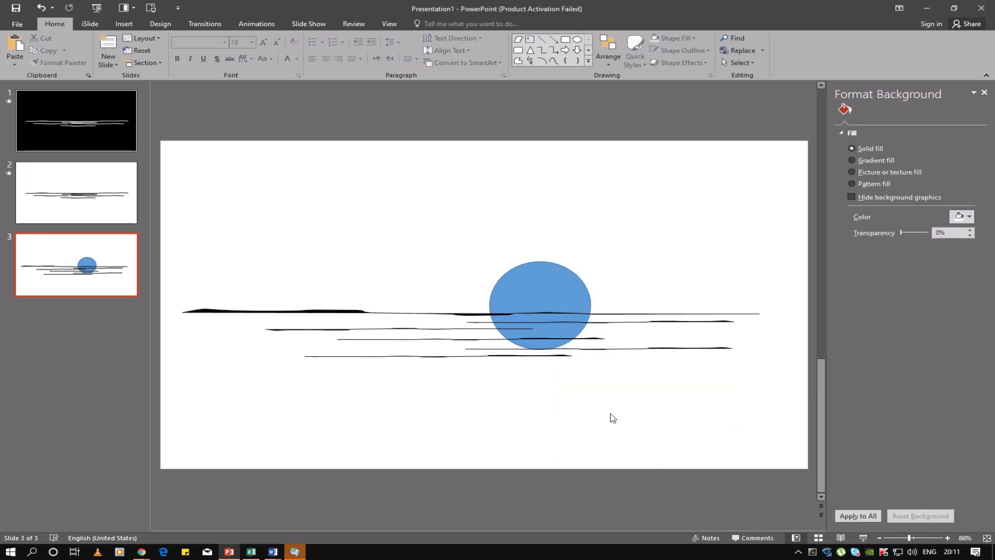
Fill the large sea rectangle white
{"action": "left_click", "coordinate": [796, 315]}
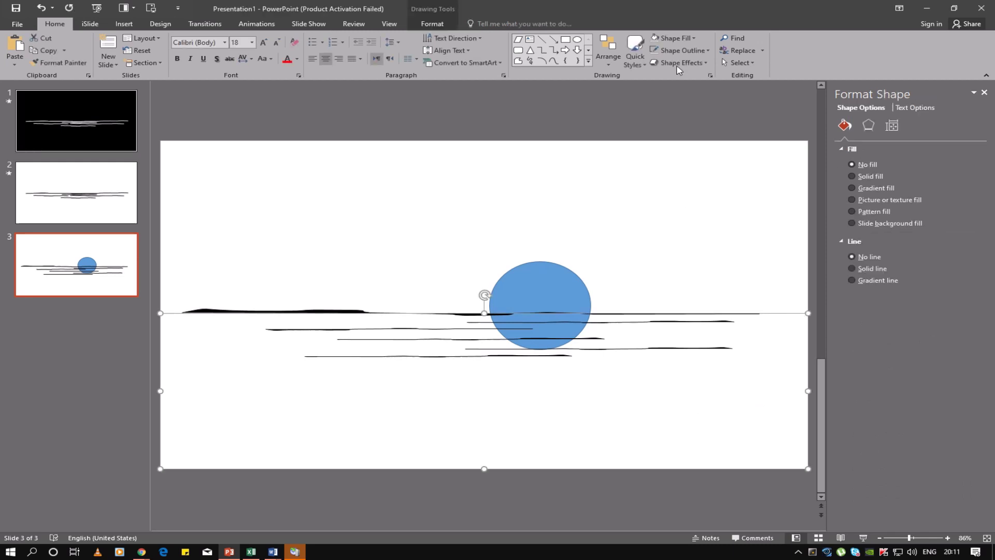
{"action": "left_click", "coordinate": [672, 38]}
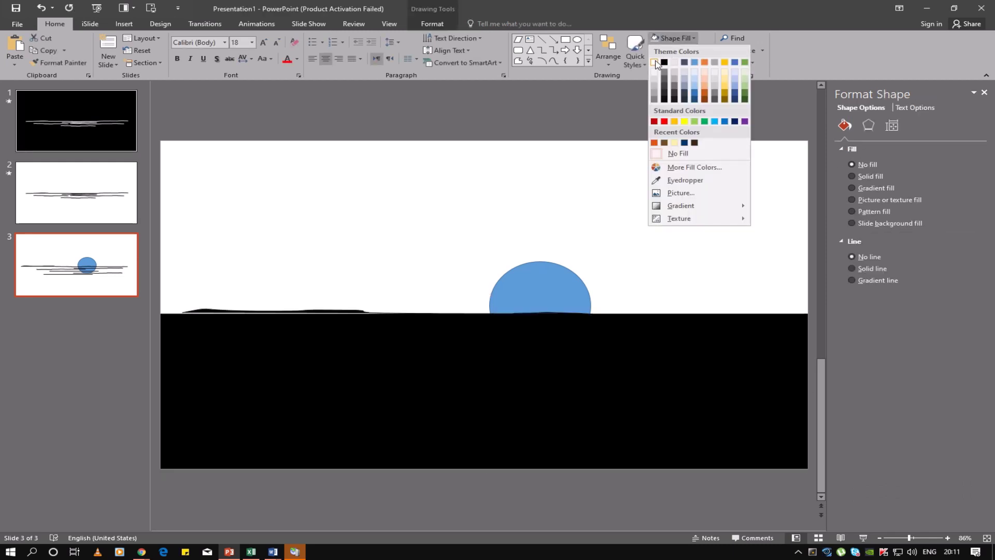
{"action": "left_click", "coordinate": [655, 62]}
{"action": "left_click", "coordinate": [600, 278]}
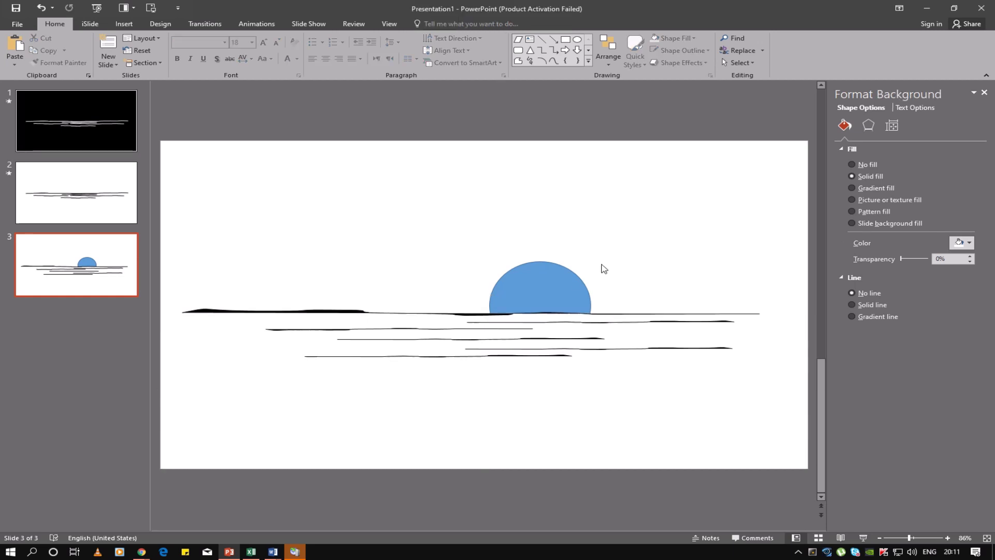
{"action": "left_click", "coordinate": [549, 280]}
Fill the sun golden yellow and remove its outline
{"action": "left_click", "coordinate": [671, 37]}
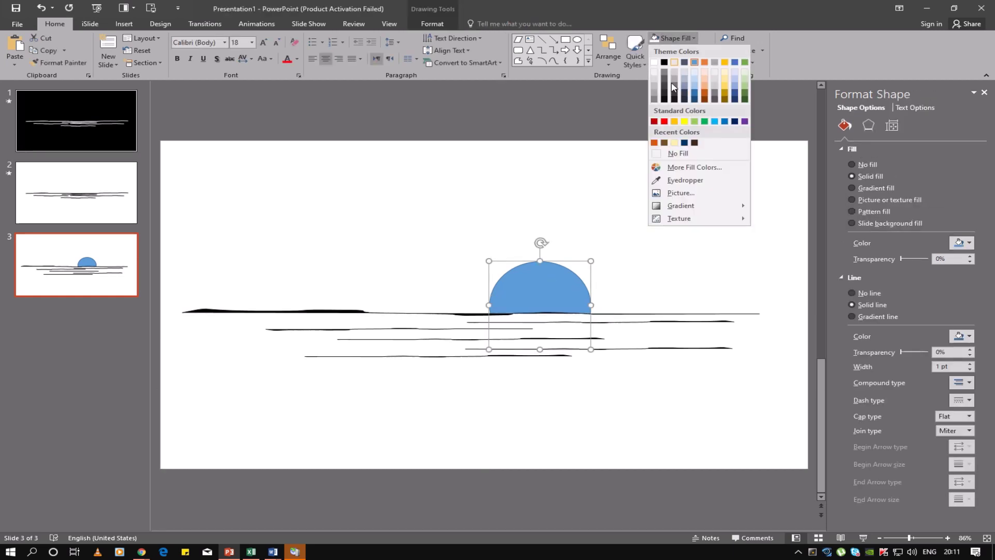
{"action": "left_click", "coordinate": [674, 122]}
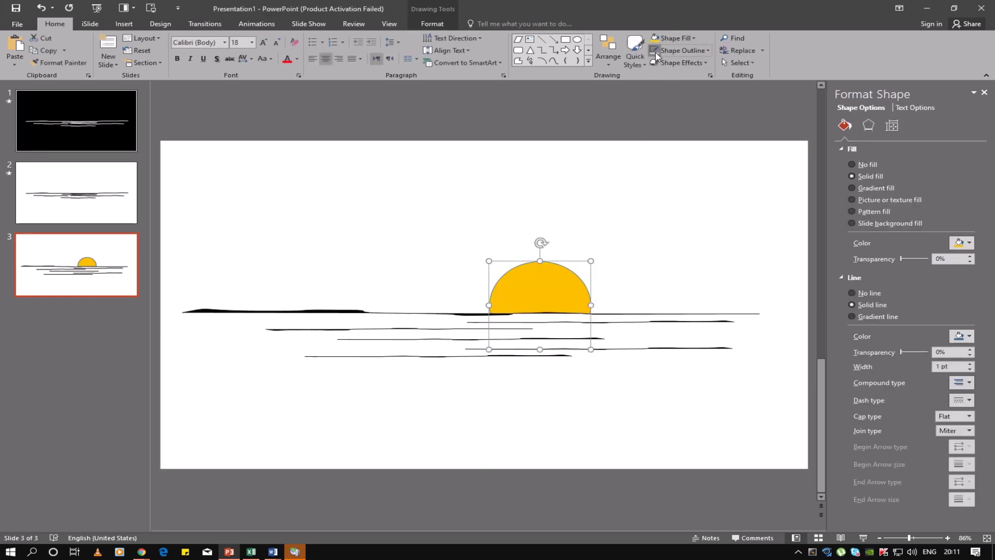
{"action": "left_click", "coordinate": [596, 341]}
Position the sun slightly left so its top just rises above the horizon
{"action": "left_click_drag", "start_coordinate": [543, 281], "coordinate": [543, 343]}
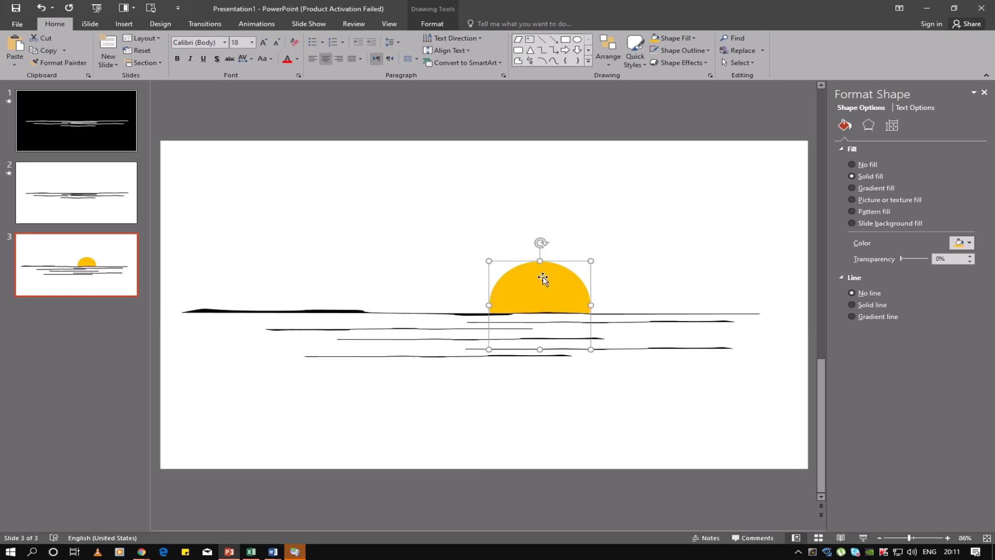
{"action": "left_click_drag", "start_coordinate": [544, 292], "coordinate": [550, 268]}
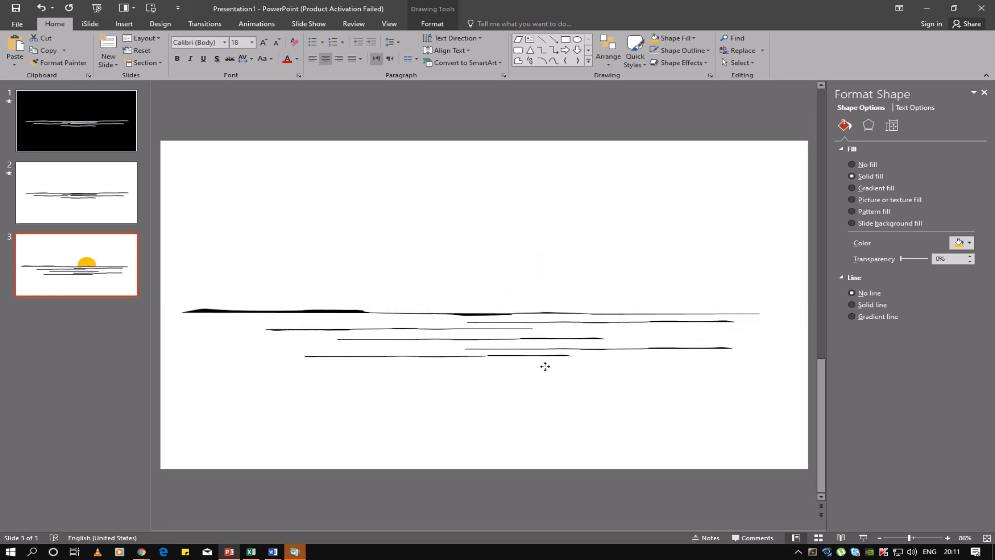
{"action": "mouse_move", "coordinate": [549, 268]}
{"action": "left_mouse_down"}
{"action": "mouse_move", "coordinate": [539, 331]}
{"action": "mouse_move", "coordinate": [540, 235]}
{"action": "mouse_move", "coordinate": [541, 341]}
{"action": "mouse_move", "coordinate": [535, 242]}
{"action": "mouse_move", "coordinate": [529, 344]}
{"action": "mouse_move", "coordinate": [533, 274]}
{"action": "left_mouse_up"}
{"action": "left_click", "coordinate": [631, 240]}
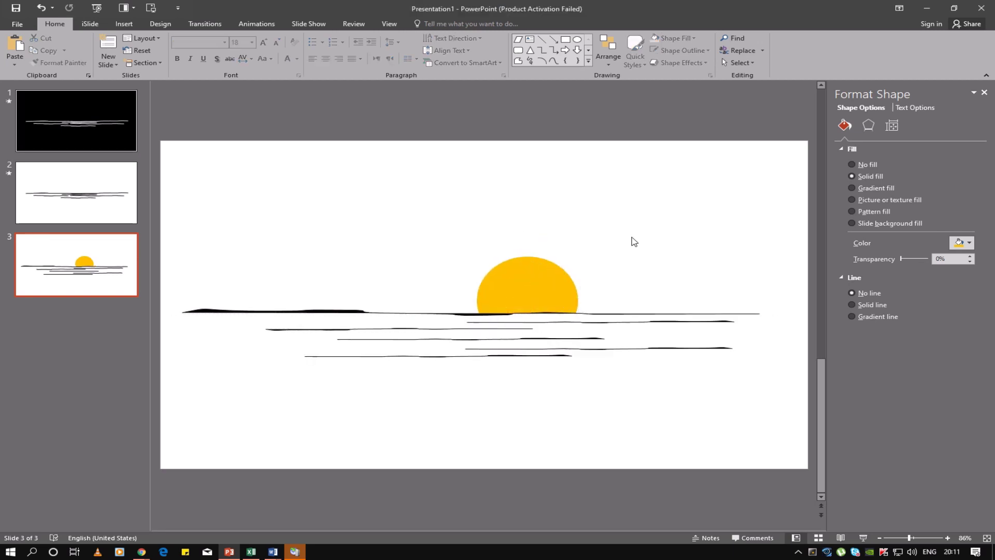
Draw a freeform boat hull with a pointed bow and move it down into the sea
{"action": "left_click", "coordinate": [518, 62]}
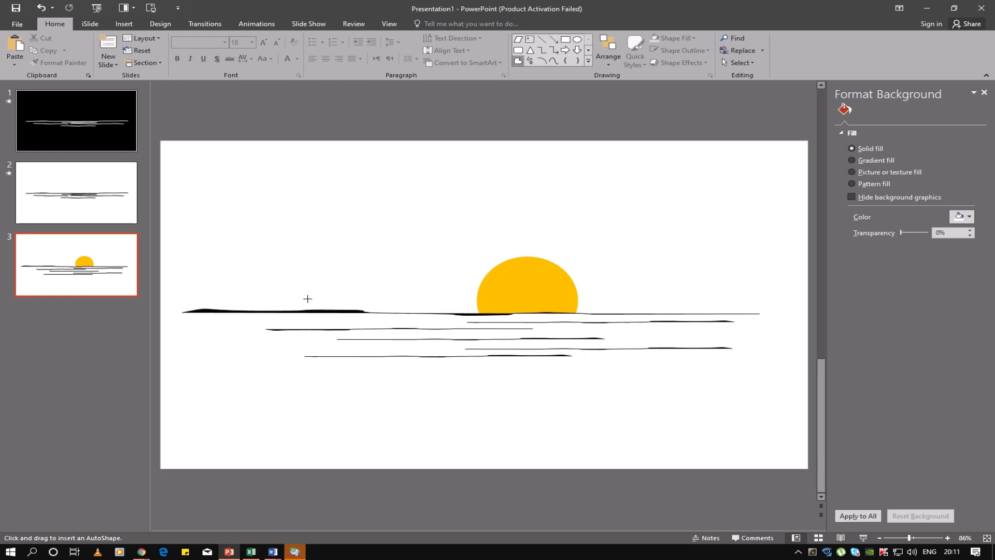
{"action": "left_click", "coordinate": [214, 264]}
{"action": "left_click", "coordinate": [249, 303]}
{"action": "left_click", "coordinate": [407, 301]}
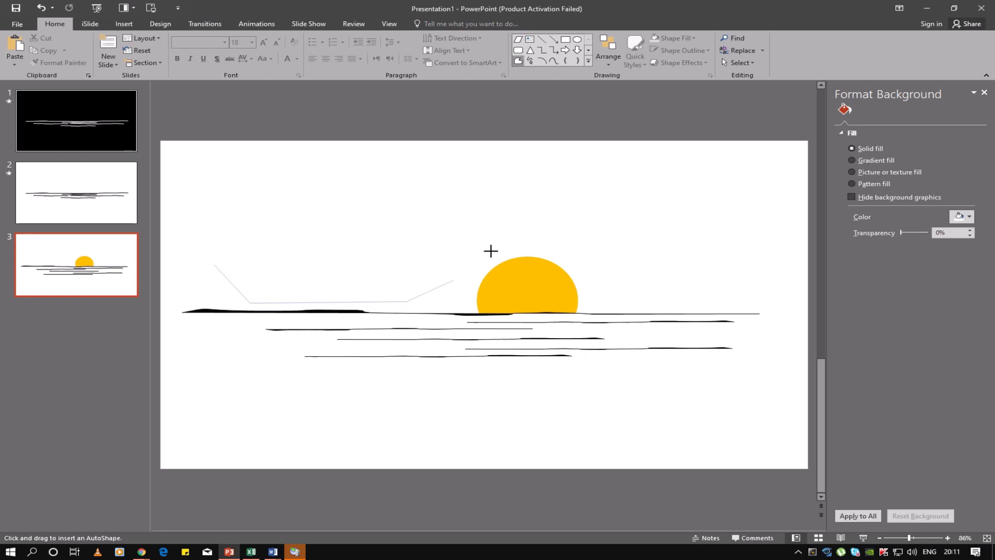
{"action": "left_click", "coordinate": [550, 200]}
{"action": "left_click", "coordinate": [284, 251]}
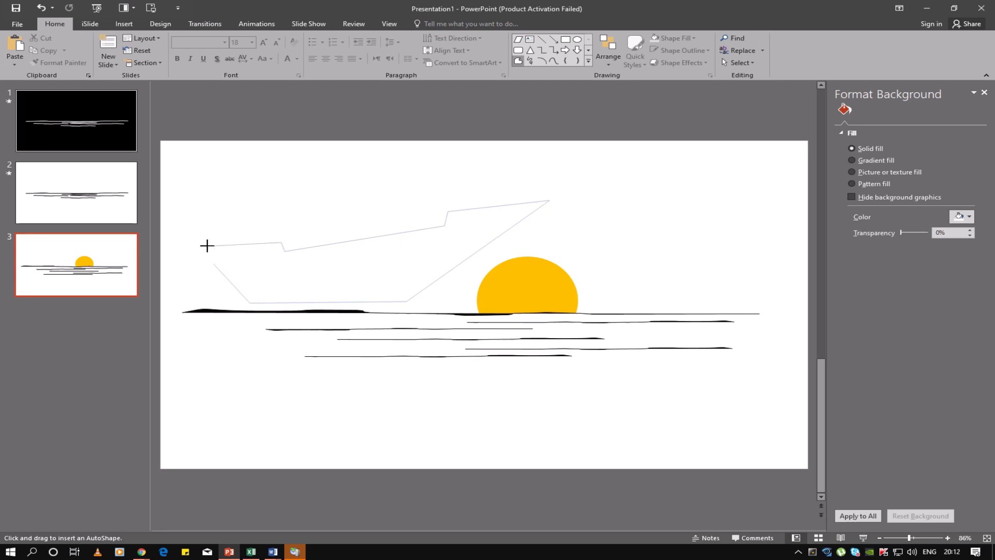
{"action": "left_click", "coordinate": [207, 255]}
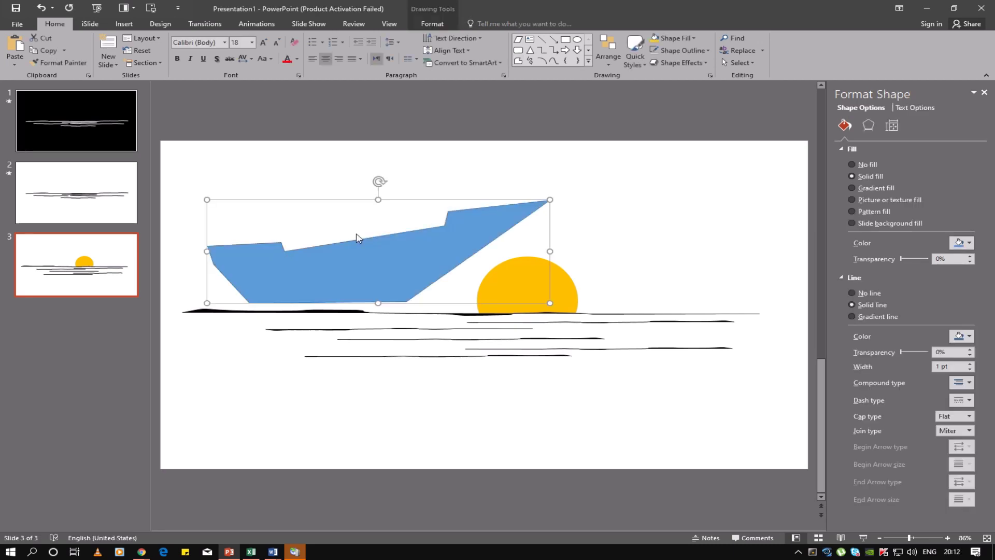
{"action": "left_click_drag", "start_coordinate": [395, 254], "coordinate": [397, 391]}
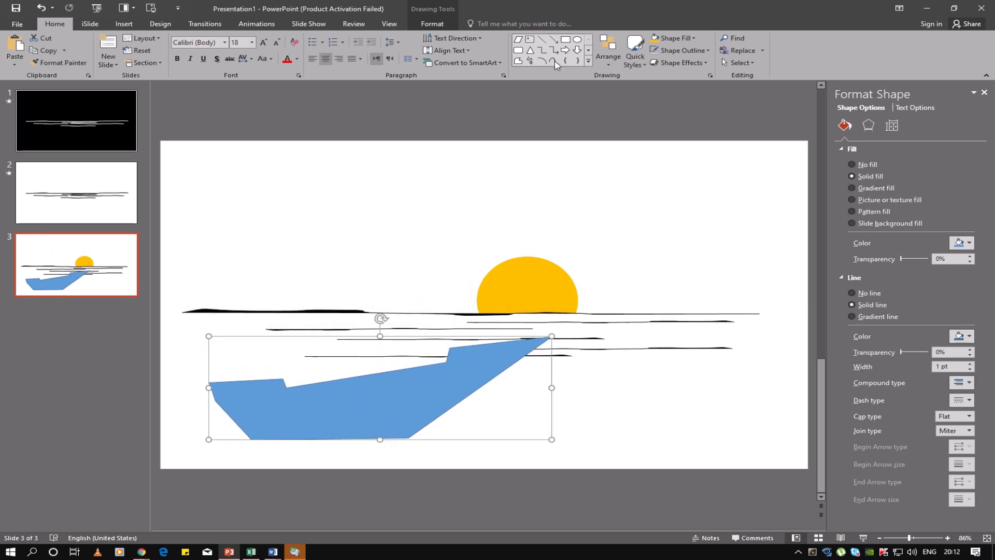
Draw a tall, narrow freeform sail standing on the hull, closed at its top point
{"action": "left_click", "coordinate": [516, 62]}
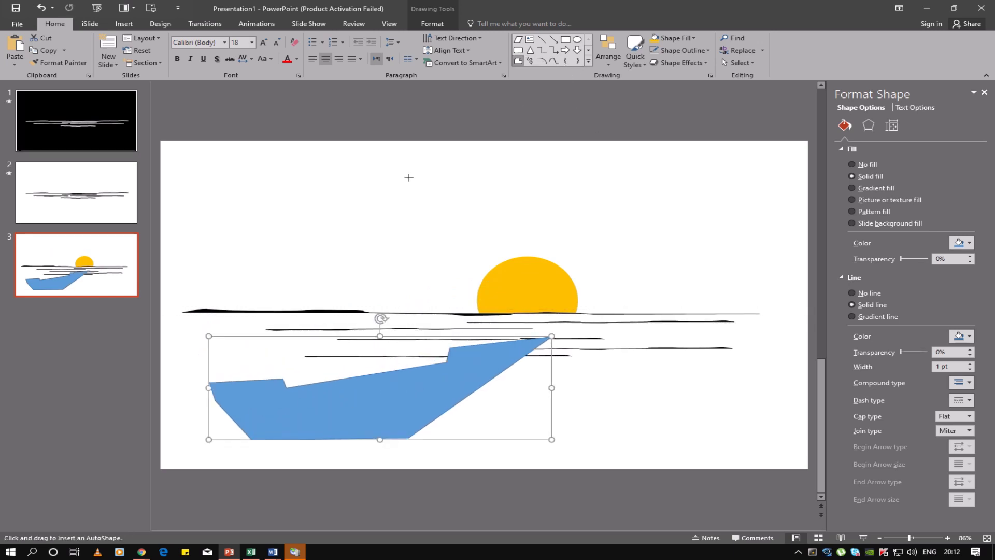
{"action": "left_click", "coordinate": [406, 173]}
{"action": "left_click", "coordinate": [442, 253]}
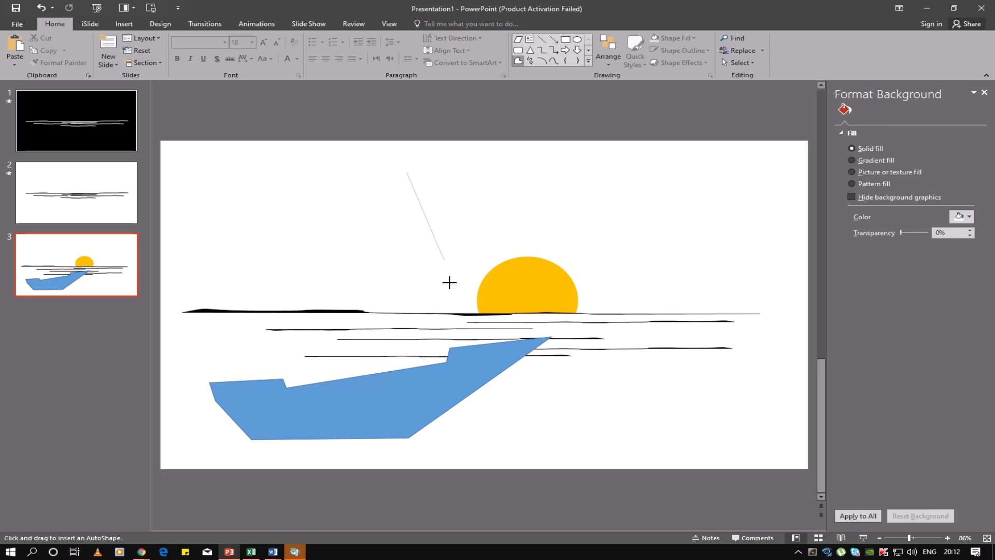
{"action": "left_click", "coordinate": [453, 336]}
{"action": "left_click", "coordinate": [388, 334]}
{"action": "left_click", "coordinate": [338, 362]}
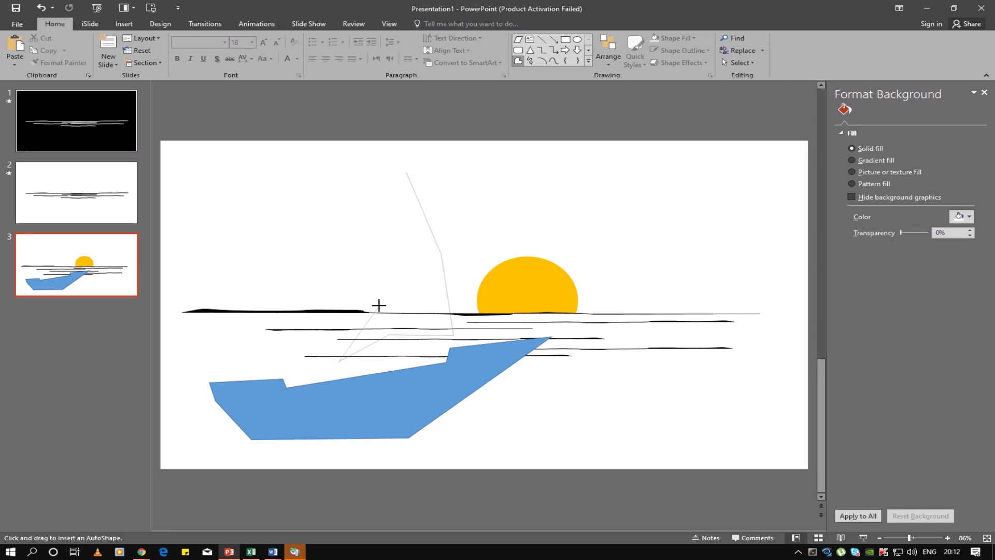
{"action": "left_click", "coordinate": [382, 216]}
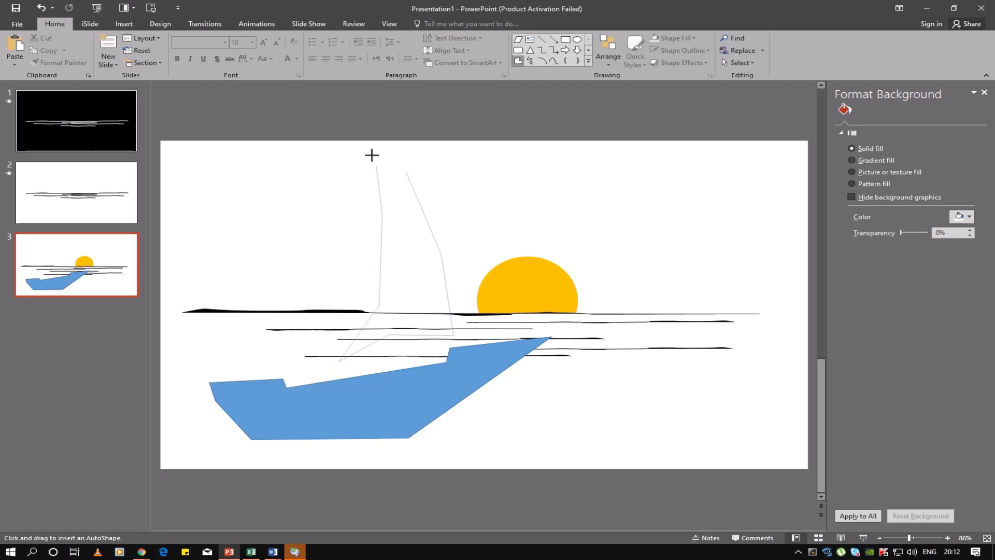
{"action": "double_click", "coordinate": [404, 171]}
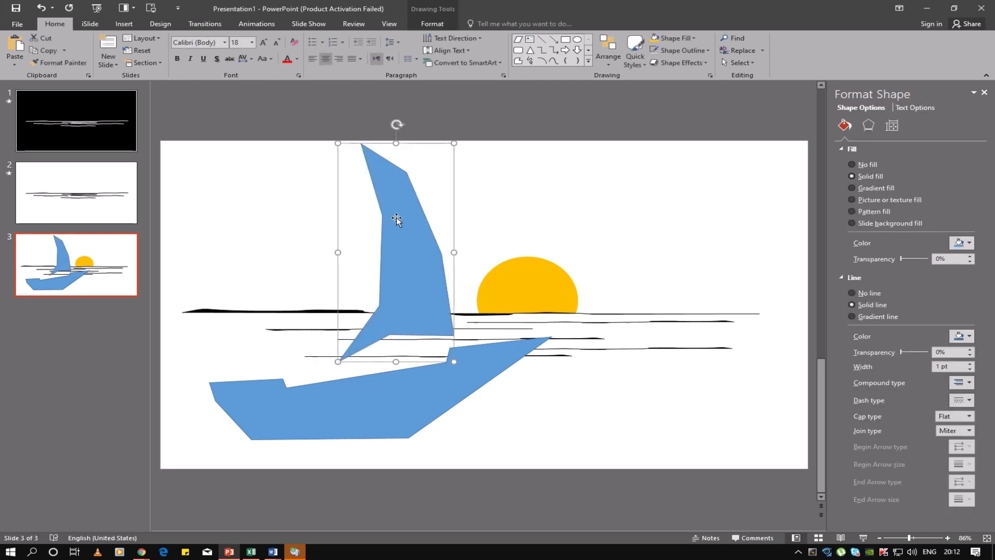
Duplicate the sail, enlarge the copy, and place it to the left
{"action": "left_click_drag", "start_coordinate": [379, 225], "coordinate": [310, 251]}
{"action": "left_click", "coordinate": [348, 264]}
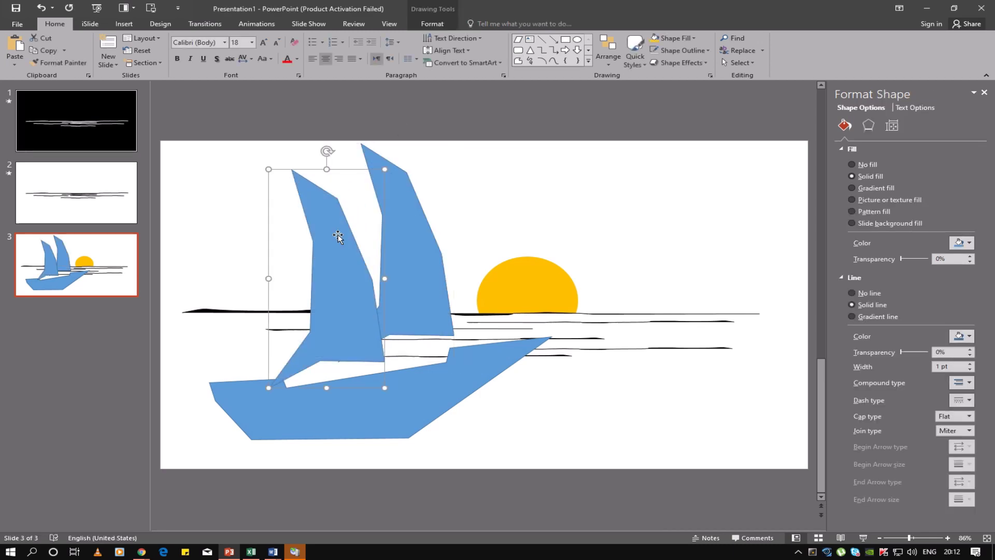
{"action": "left_click_drag", "start_coordinate": [385, 169], "coordinate": [409, 101]}
{"action": "left_click_drag", "start_coordinate": [349, 269], "coordinate": [328, 273]}
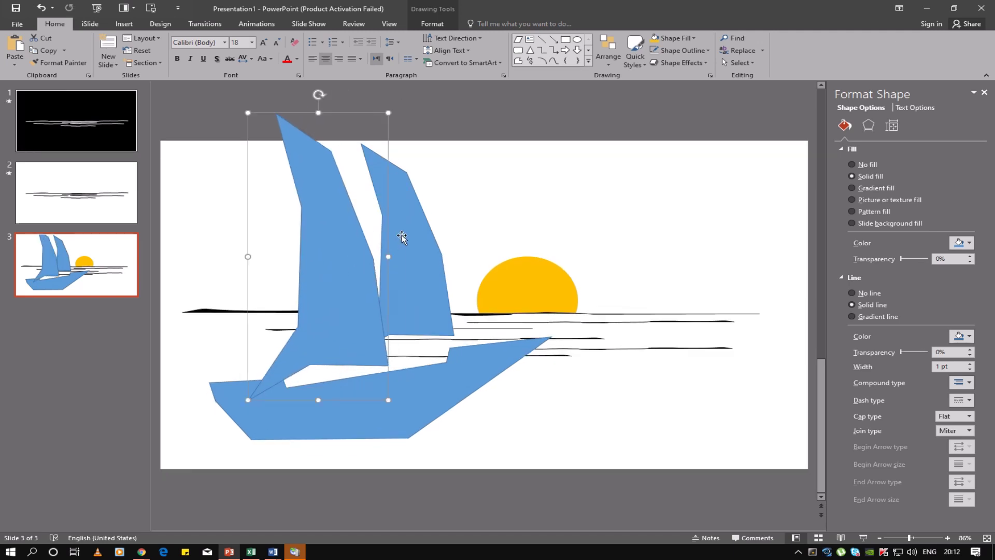
Tilt the right sail counter-clockwise against the left one, then select both sails and the hull
{"action": "left_click_drag", "start_coordinate": [404, 237], "coordinate": [418, 260]}
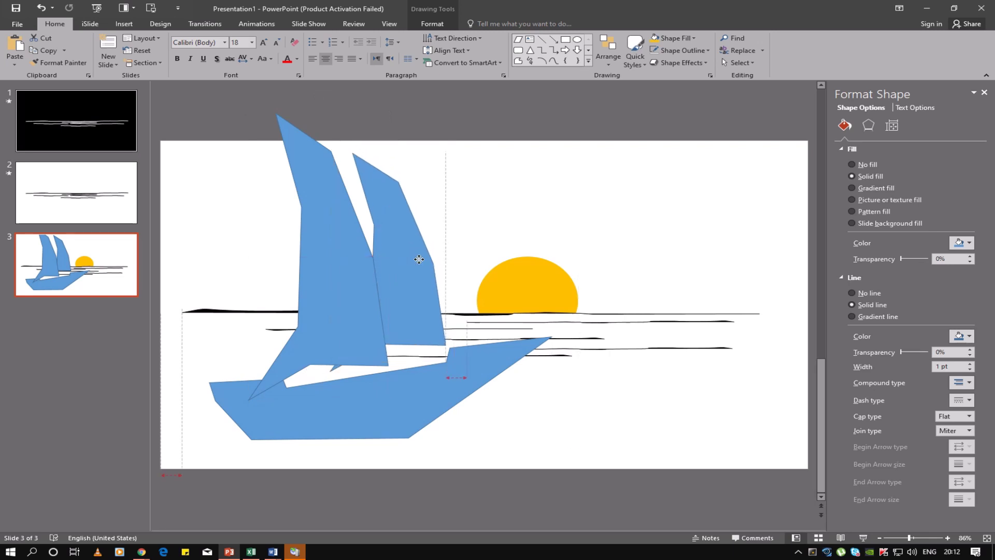
{"action": "left_click_drag", "start_coordinate": [419, 259], "coordinate": [428, 246]}
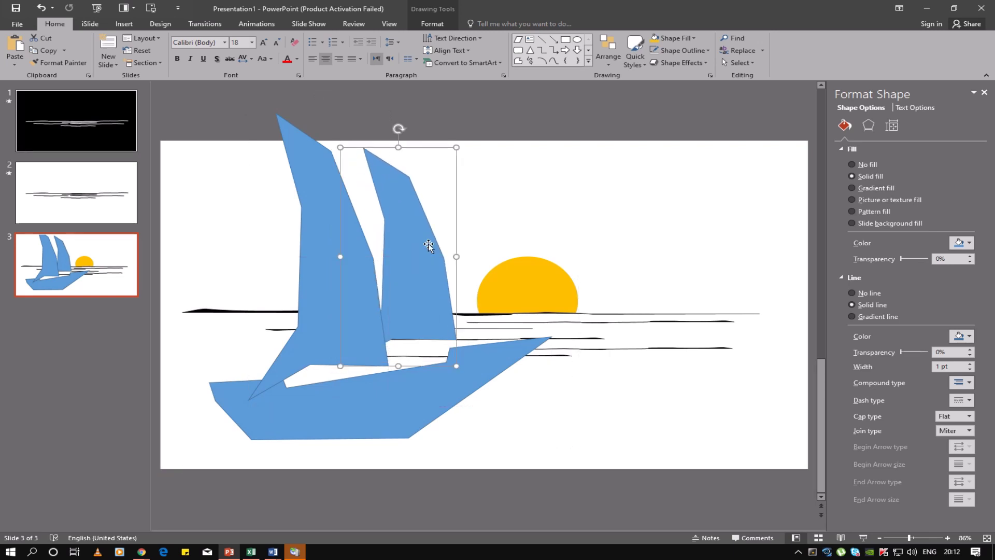
{"action": "left_click_drag", "start_coordinate": [398, 129], "coordinate": [370, 203]}
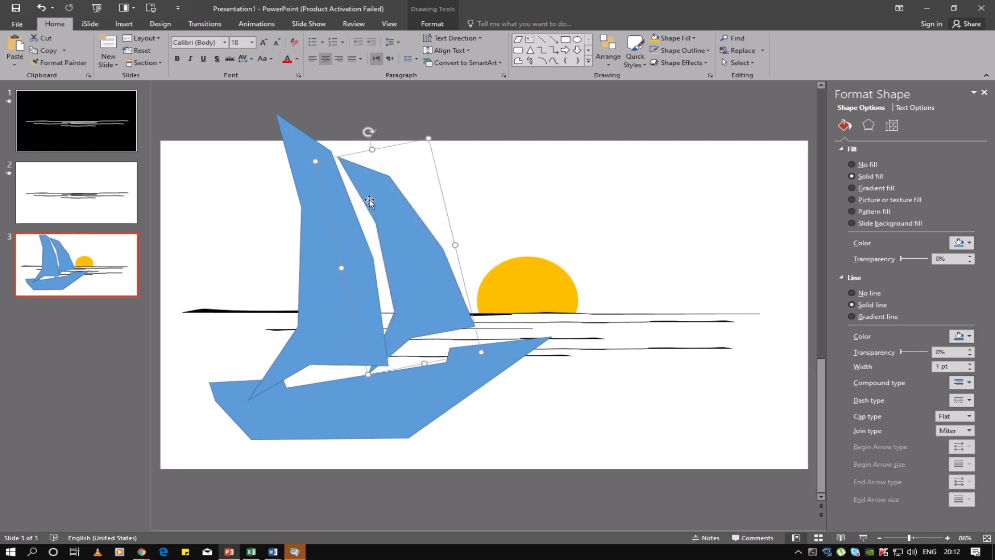
{"action": "left_click_drag", "start_coordinate": [423, 261], "coordinate": [419, 263]}
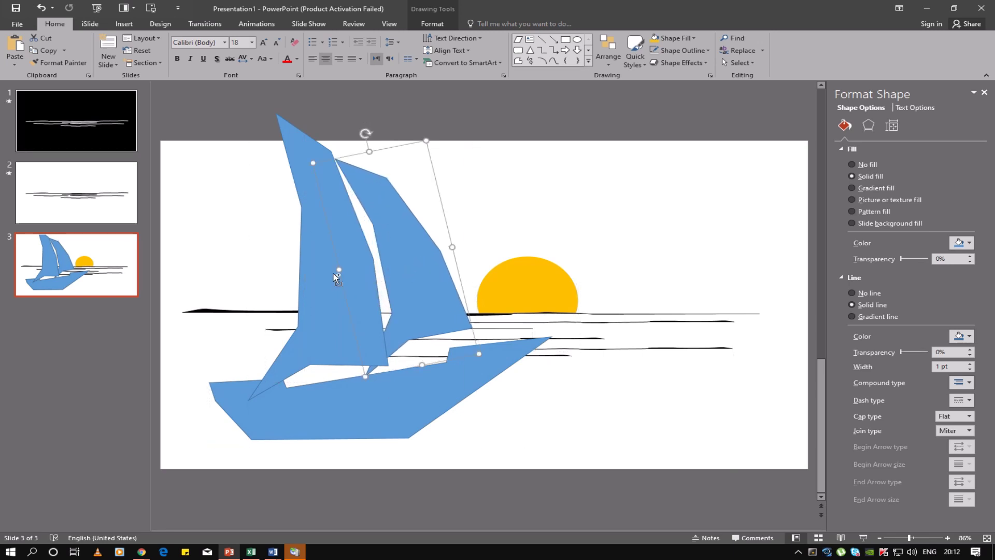
{"action": "left_click", "coordinate": [336, 295], "text": "shift"}
{"action": "left_click", "coordinate": [450, 387], "text": "shift"}
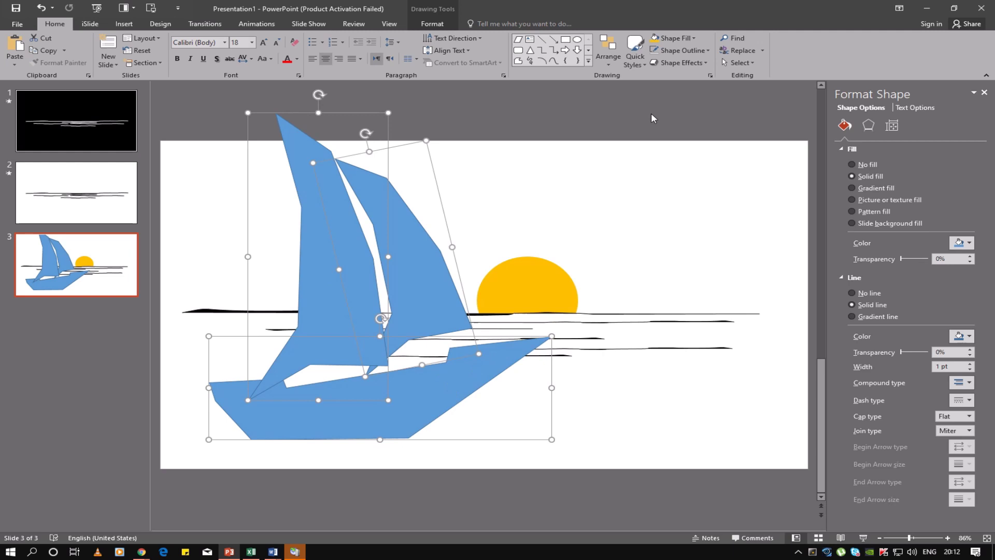
Fill the sails and hull black, Union them into one shape, and shrink it onto the horizon
{"action": "left_click", "coordinate": [679, 37]}
{"action": "left_click", "coordinate": [664, 63]}
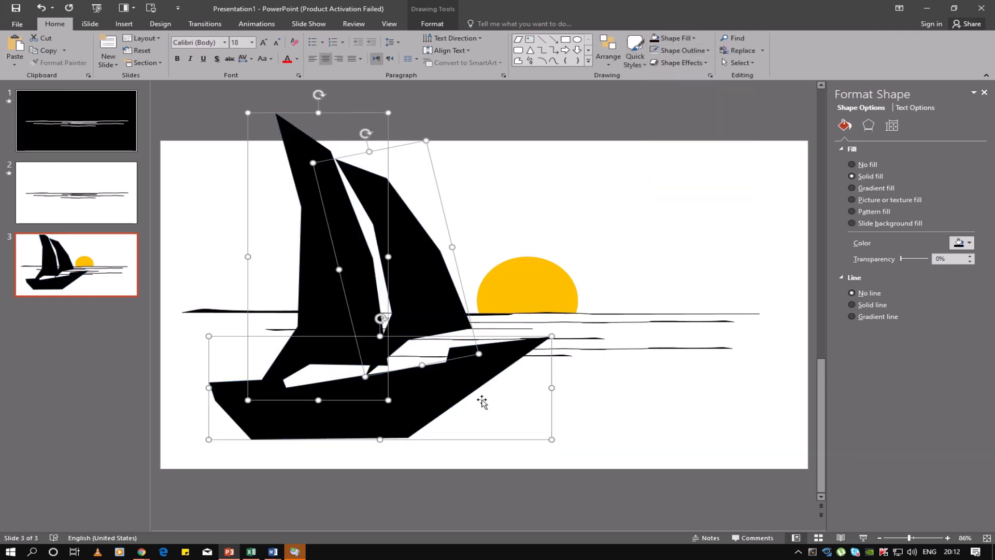
{"action": "left_click", "coordinate": [432, 24]}
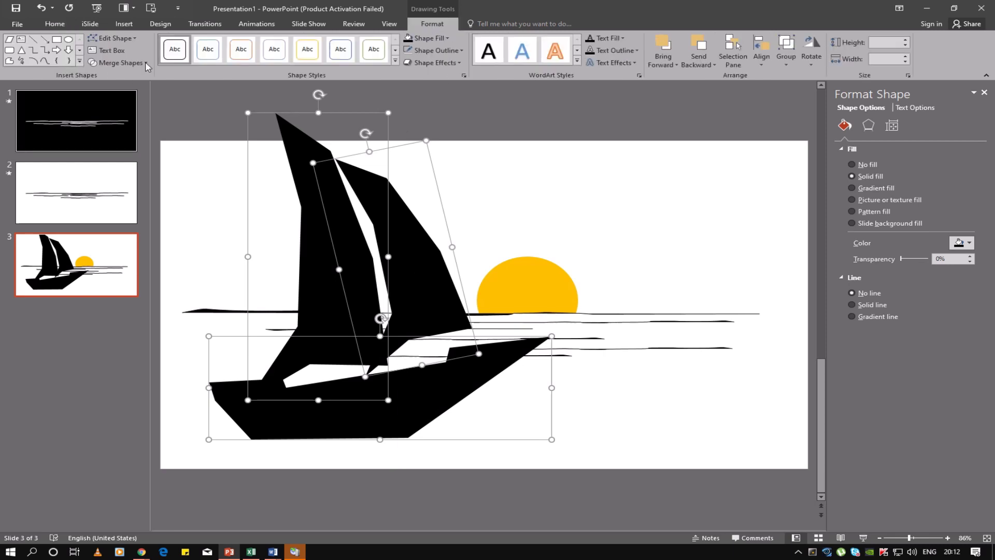
{"action": "left_click", "coordinate": [121, 63]}
{"action": "left_click", "coordinate": [122, 76]}
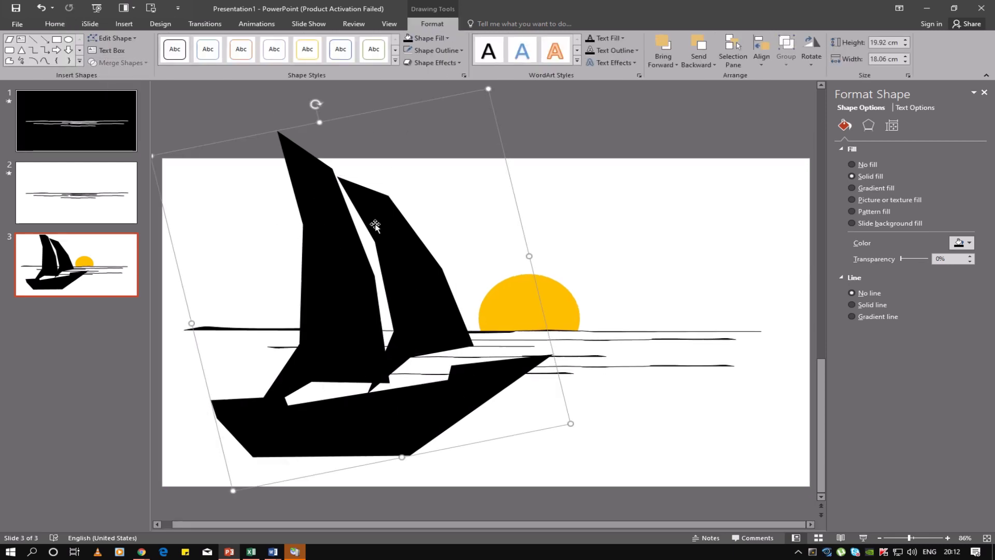
{"action": "mouse_move", "coordinate": [487, 88]}
{"action": "left_mouse_down"}
{"action": "mouse_move", "coordinate": [252, 446]}
{"action": "mouse_move", "coordinate": [419, 308]}
{"action": "mouse_move", "coordinate": [408, 304]}
{"action": "left_mouse_up"}
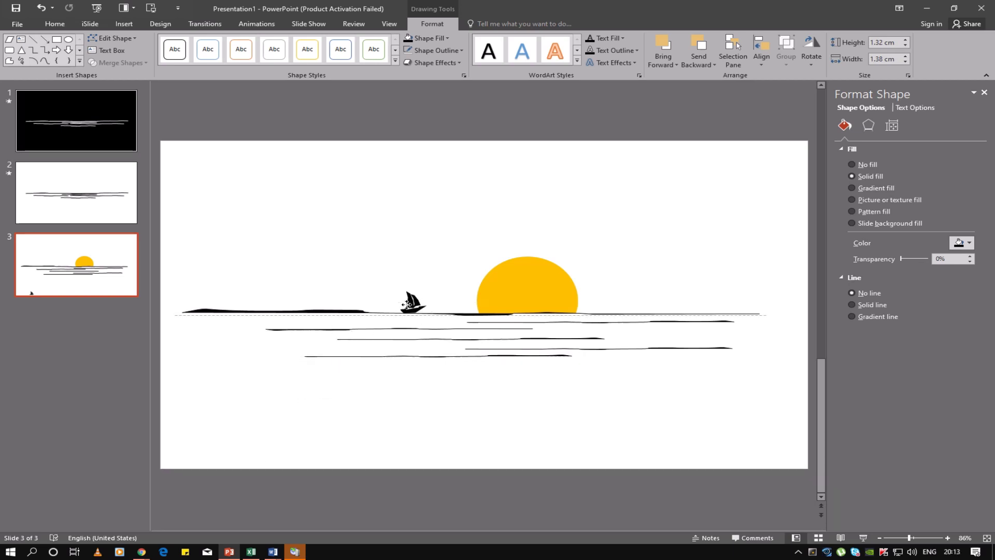
Widen the boat silhouette to 1.88 × 1.32 cm and nudge it onto the horizon left of the sun
{"action": "left_click", "coordinate": [343, 403]}
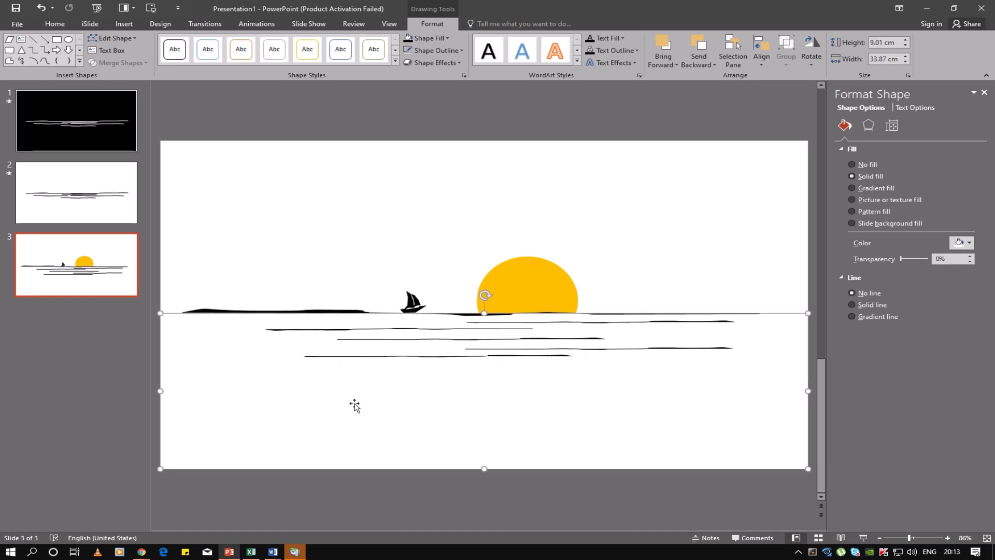
{"action": "left_click", "coordinate": [424, 313]}
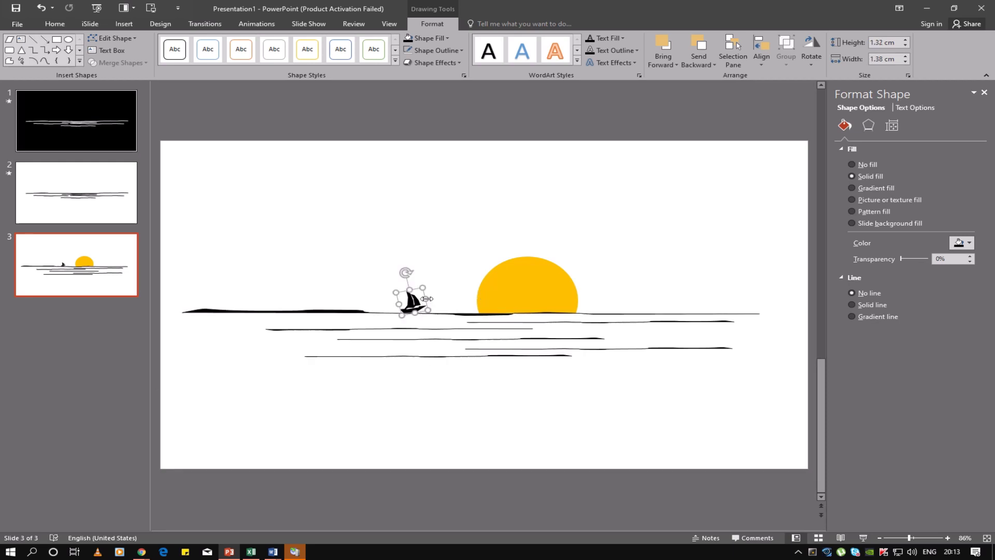
{"action": "mouse_move", "coordinate": [426, 298]}
{"action": "left_mouse_down"}
{"action": "mouse_move", "coordinate": [435, 299]}
{"action": "mouse_move", "coordinate": [413, 271]}
{"action": "left_mouse_up"}
{"action": "left_click_drag", "start_coordinate": [418, 305], "coordinate": [419, 307]}
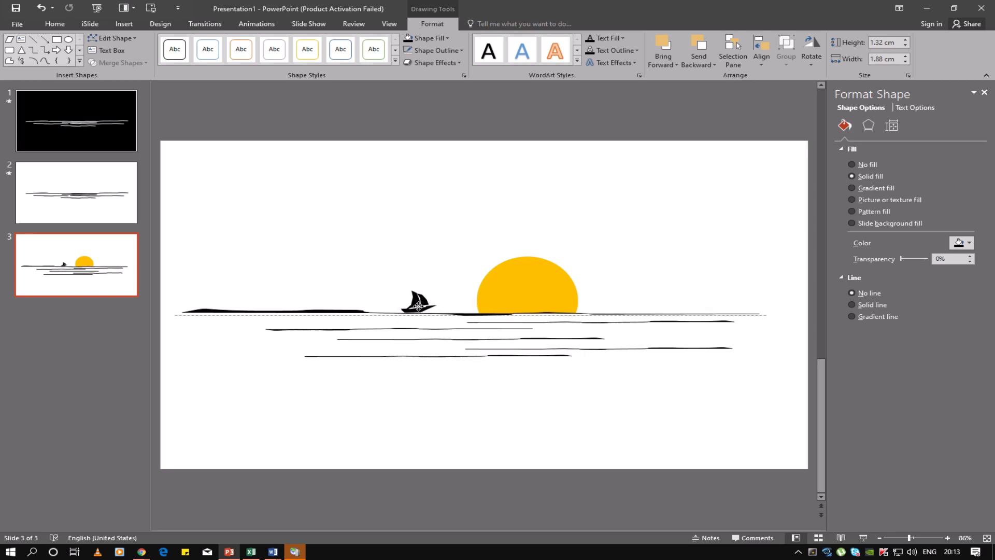
{"action": "left_click", "coordinate": [409, 405]}
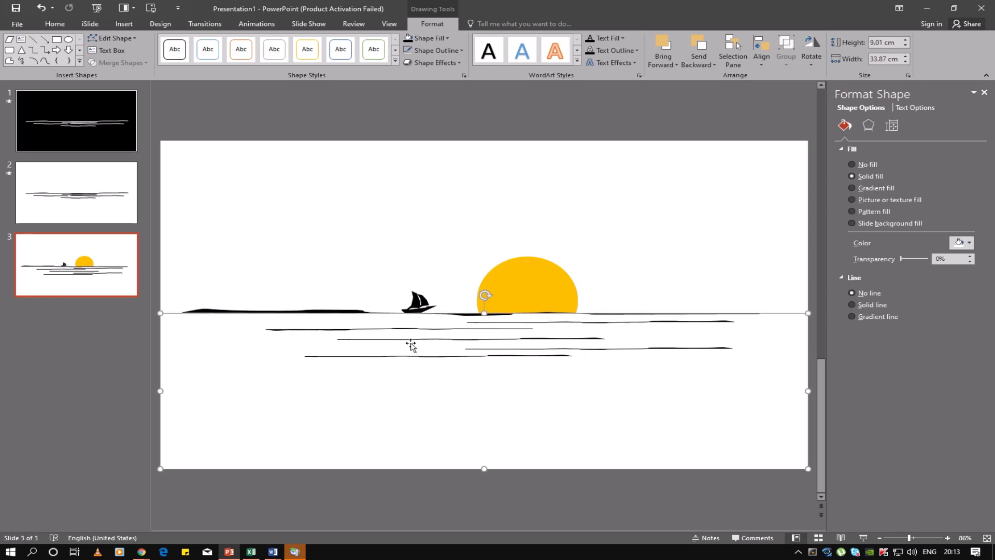
{"action": "left_click", "coordinate": [420, 304]}
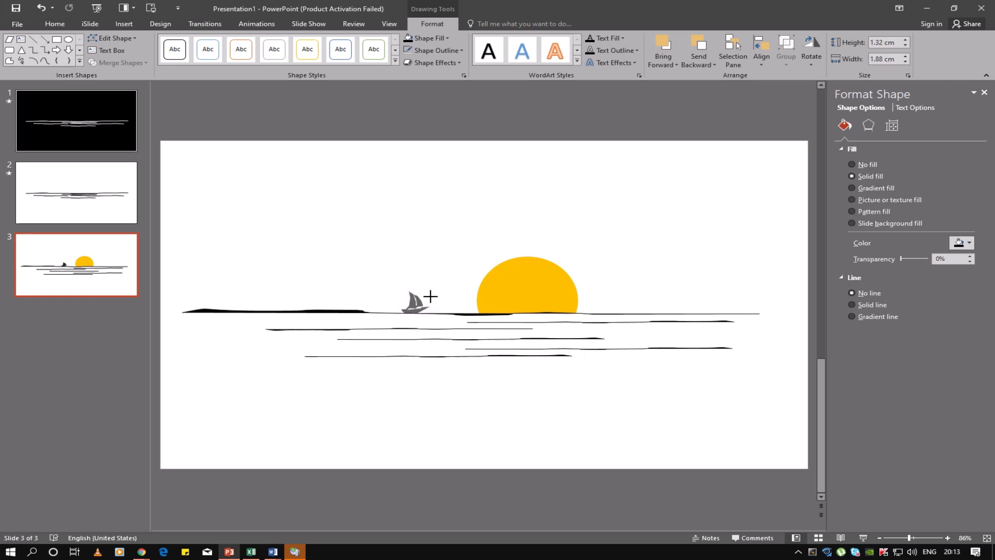
{"action": "left_click", "coordinate": [417, 409]}
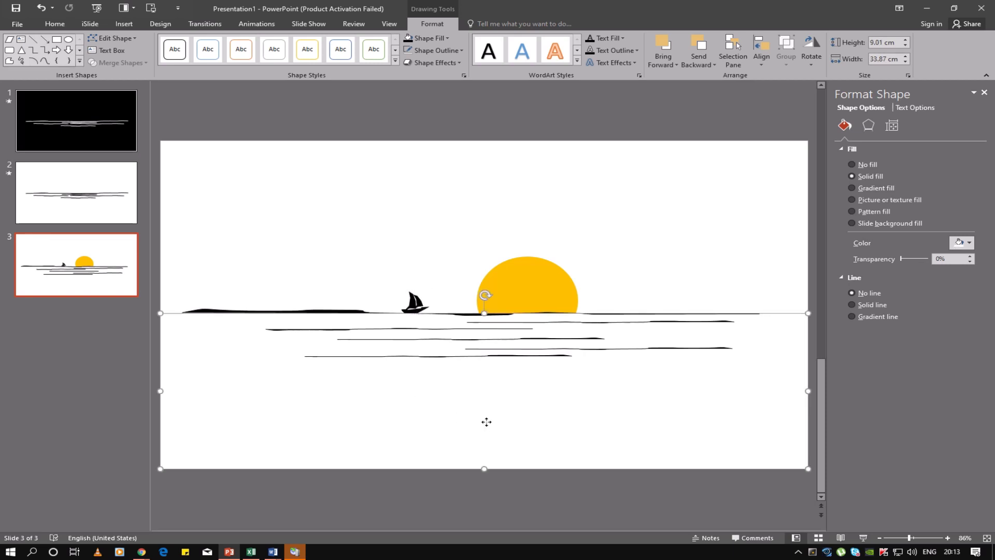
{"action": "left_click", "coordinate": [517, 291]}
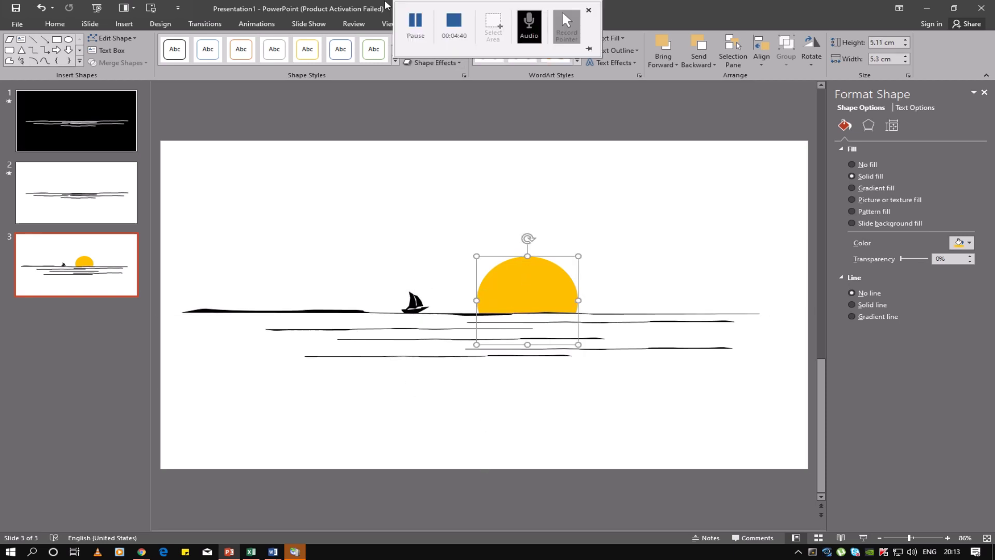
Give the sun a Lines motion path ending above the horizon
{"action": "left_click", "coordinate": [67, 26]}
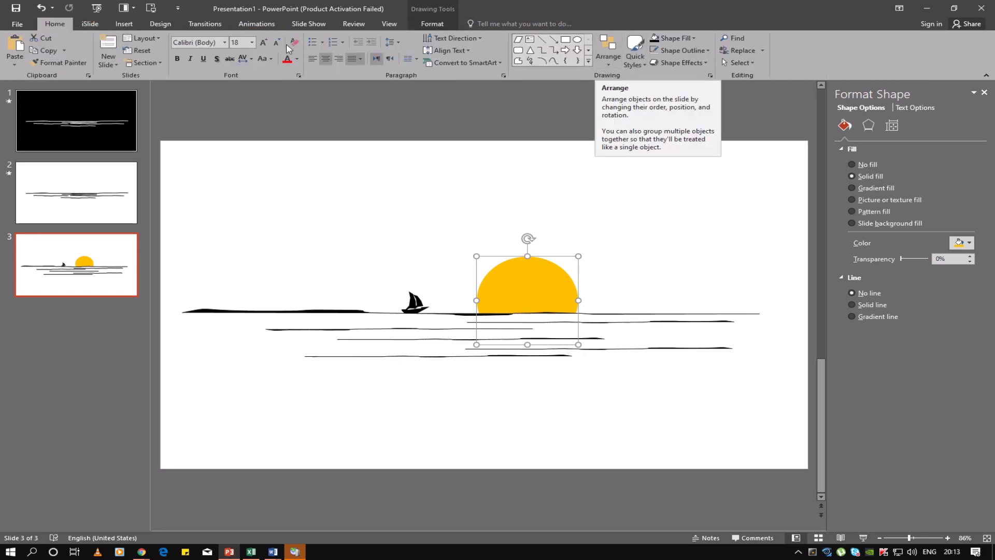
{"action": "left_click", "coordinate": [255, 24]}
{"action": "left_click", "coordinate": [683, 68]}
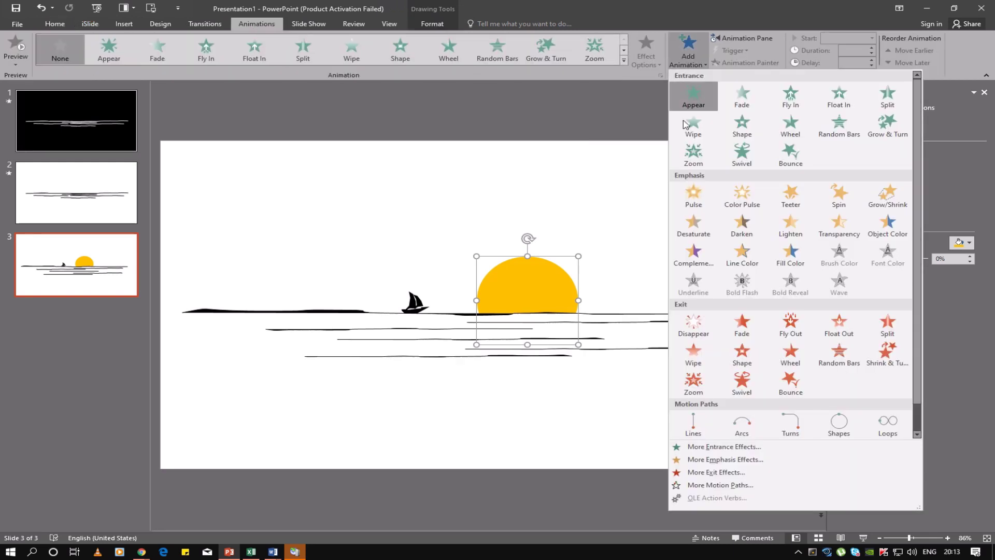
{"action": "left_click", "coordinate": [693, 420]}
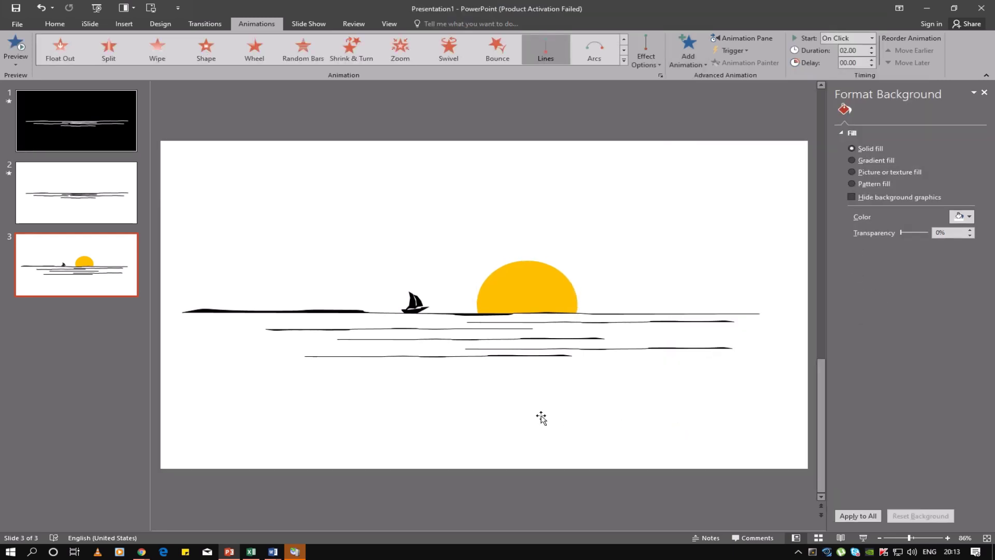
{"action": "left_click_drag", "start_coordinate": [531, 384], "coordinate": [525, 201]}
Move the sun just below the horizon with the arrow keys and preview its motion
{"action": "left_click", "coordinate": [539, 283]}
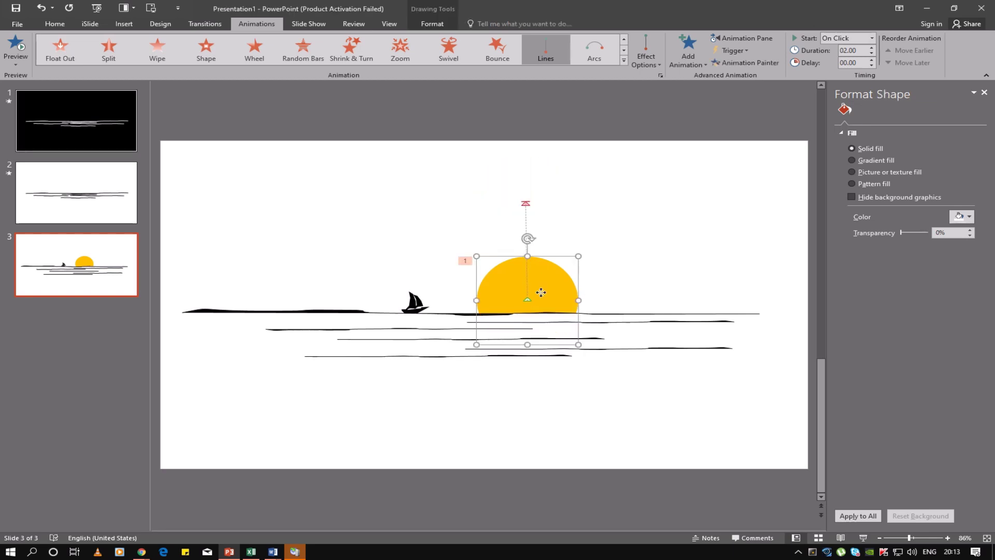
{"action": "key", "text": "Down"}
{"action": "key", "text": "Down"}
{"action": "key", "text": "Down"}
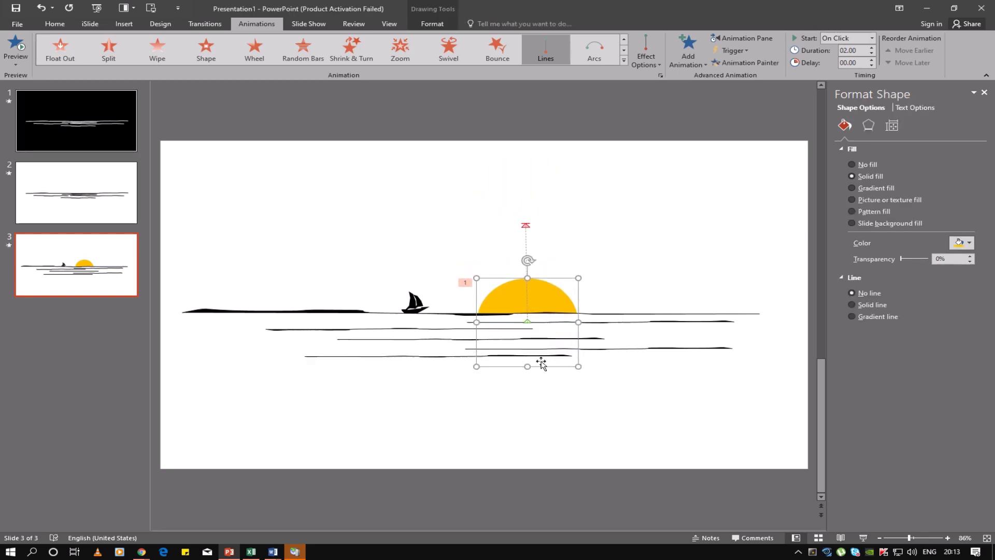
{"action": "key", "text": "Down"}
{"action": "key", "text": "Down"}
{"action": "key", "text": "Down"}
{"action": "key", "text": "Down"}
{"action": "key", "text": "Down"}
{"action": "key", "text": "Up"}
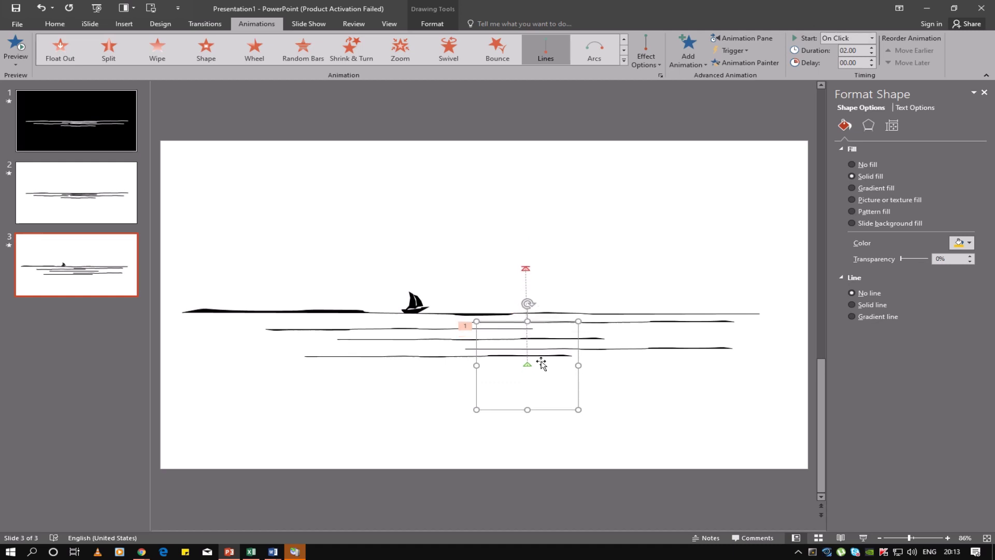
{"action": "key", "text": "Up"}
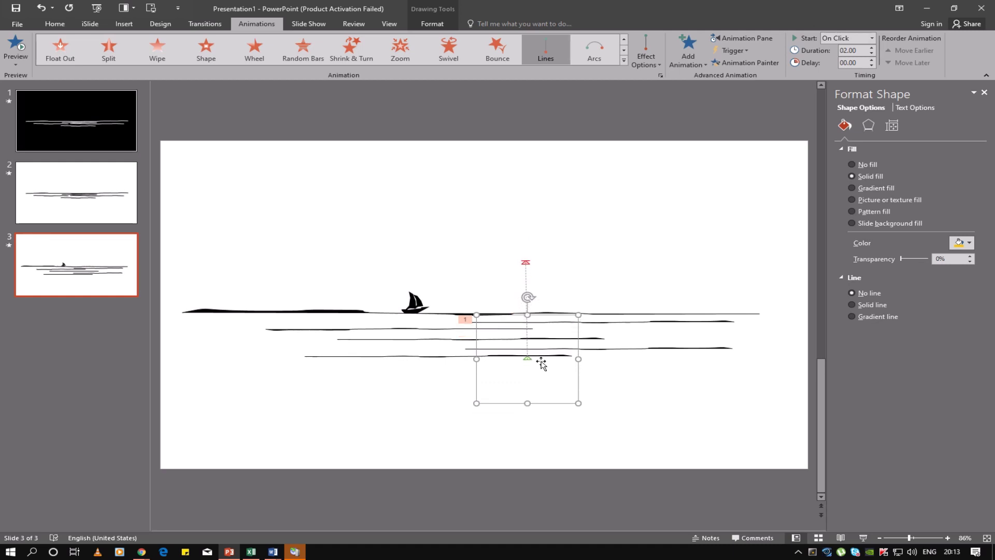
{"action": "left_click", "coordinate": [20, 48]}
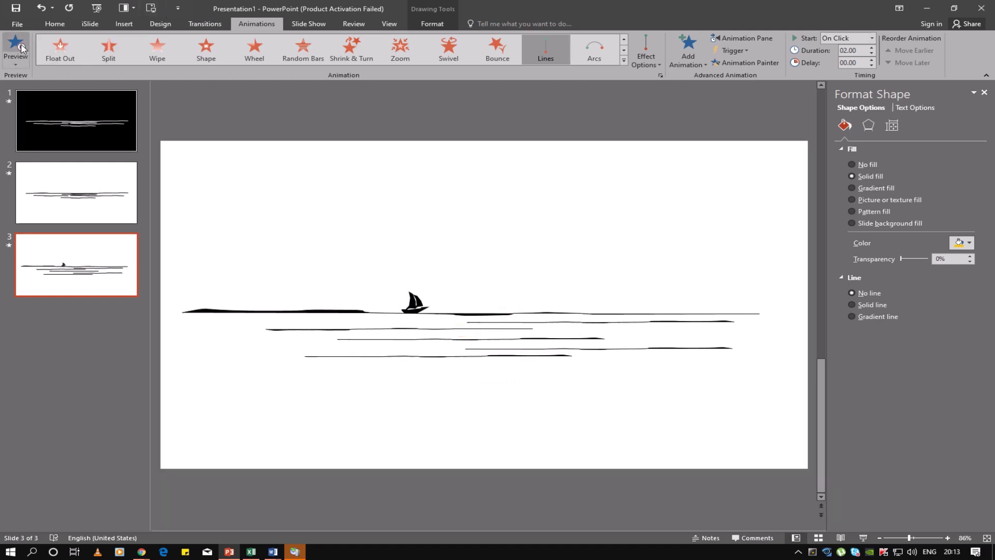
Keep the sun's motion path starting On Click and set its duration to 15.00 seconds
{"action": "left_click", "coordinate": [525, 264]}
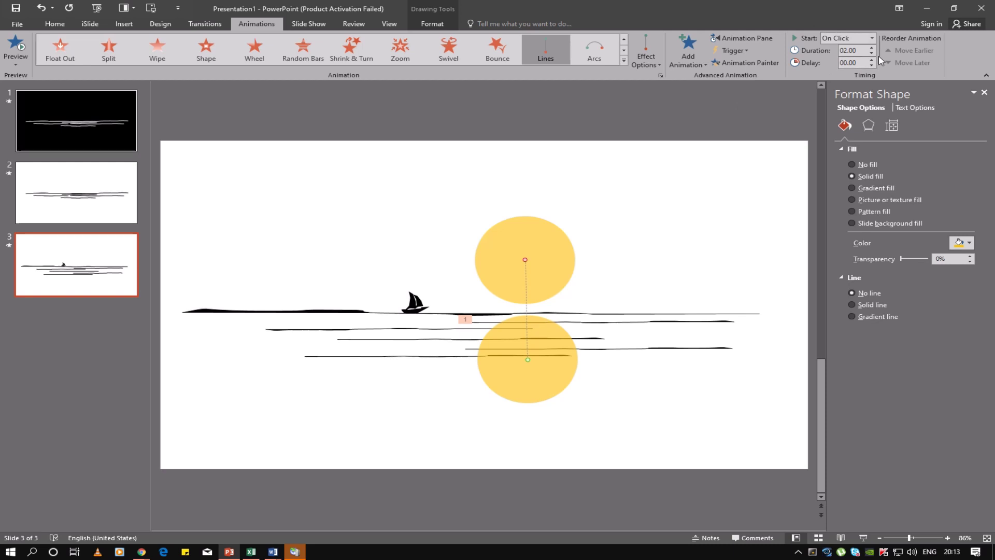
{"action": "left_click", "coordinate": [871, 39]}
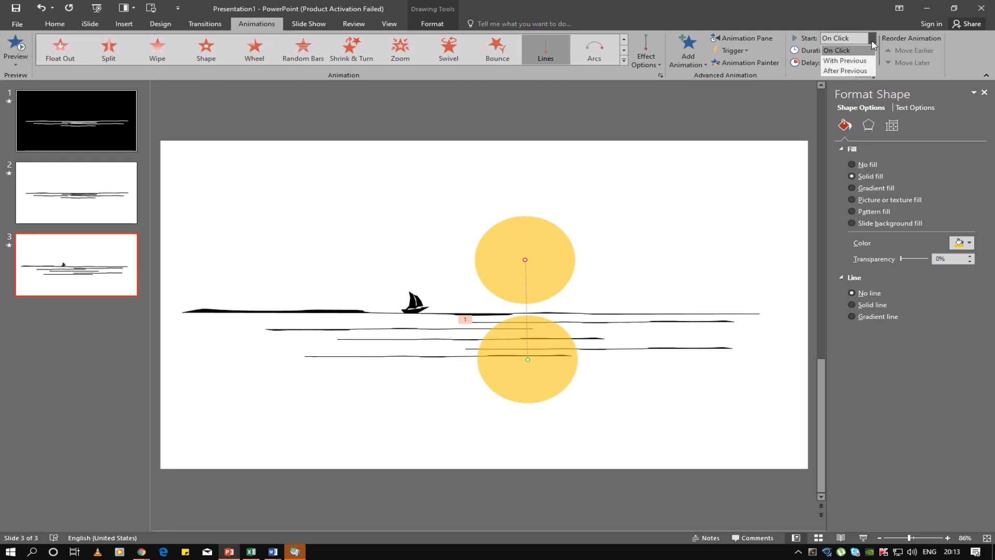
{"action": "left_click", "coordinate": [872, 50]}
{"action": "left_click", "coordinate": [857, 49]}
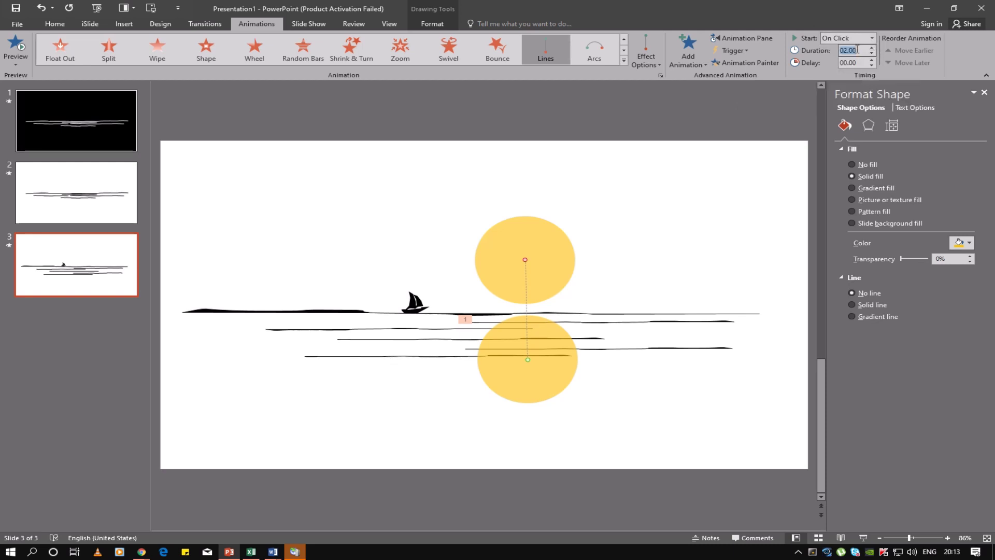
{"action": "type", "text": "5"}
{"action": "left_click", "coordinate": [390, 254]}
{"action": "left_click", "coordinate": [418, 309]}
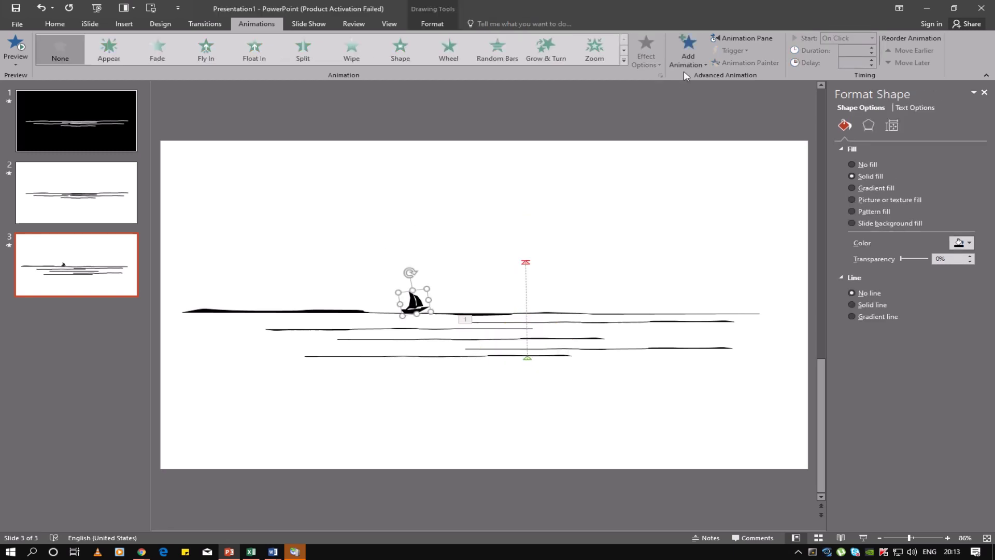
Give the boat a rightward Lines motion path lasting 14.00 seconds, preview it, and show the Animation Pane
{"action": "left_click", "coordinate": [687, 57]}
{"action": "left_click", "coordinate": [692, 423]}
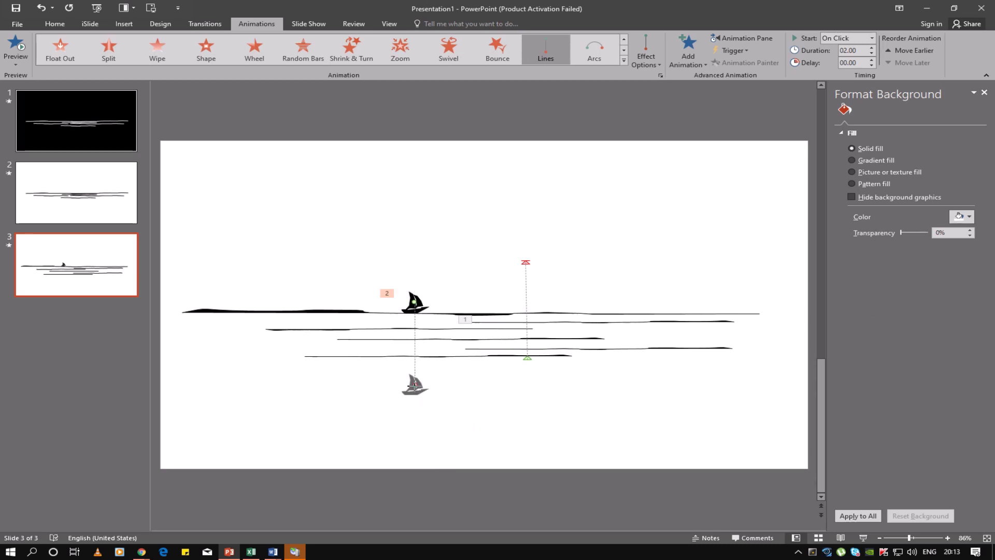
{"action": "mouse_move", "coordinate": [415, 384]}
{"action": "left_mouse_down"}
{"action": "mouse_move", "coordinate": [568, 300]}
{"action": "mouse_move", "coordinate": [594, 303]}
{"action": "left_mouse_up"}
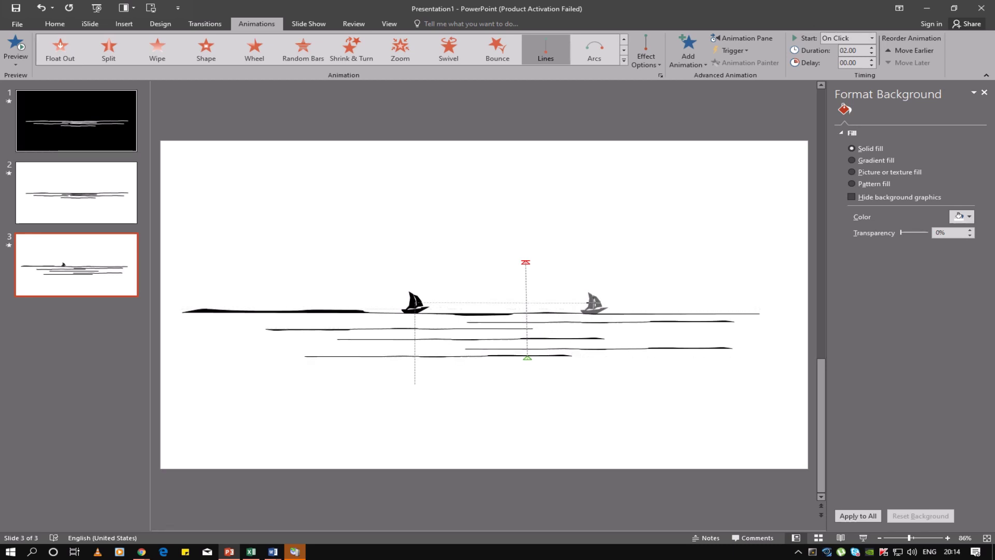
{"action": "left_click", "coordinate": [16, 46]}
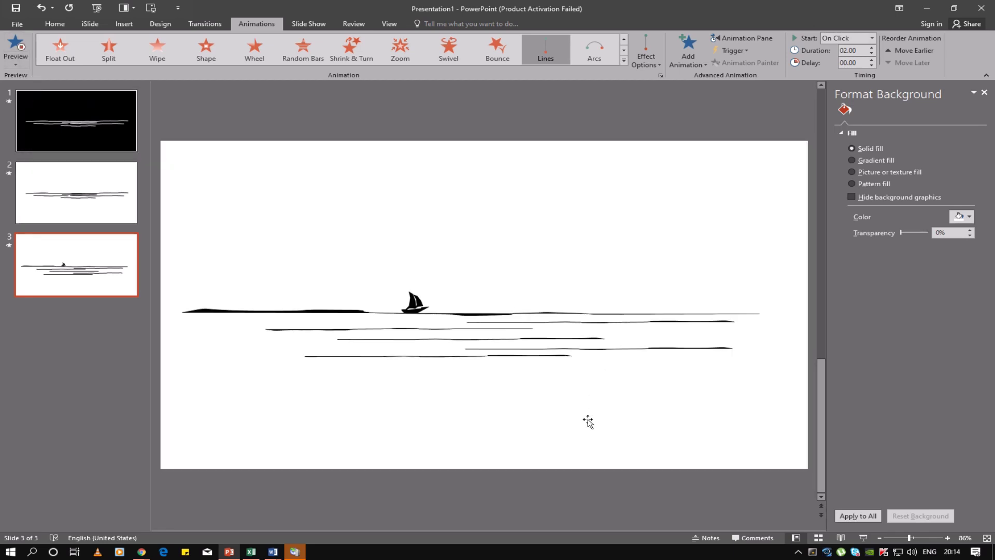
{"action": "left_click", "coordinate": [754, 36]}
{"action": "type", "text": "14"}
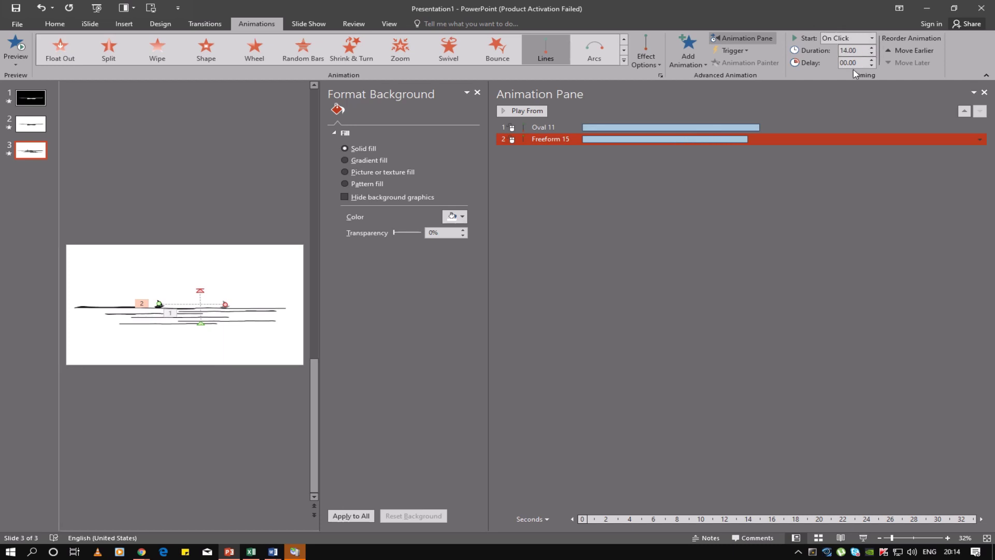
Set the boat's Freeform 15 animation to Start With Previous and preview the timing
{"action": "left_click", "coordinate": [980, 139]}
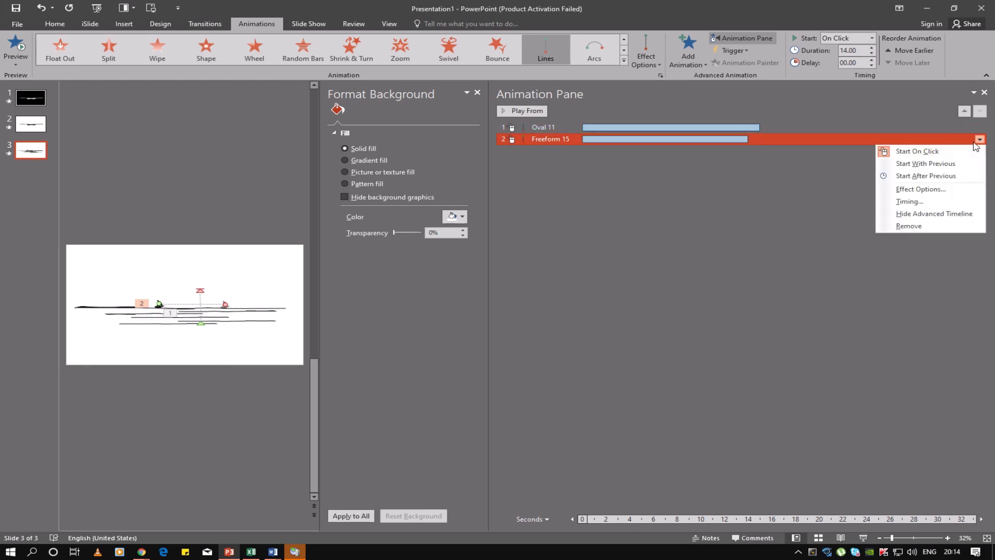
{"action": "left_click", "coordinate": [925, 163]}
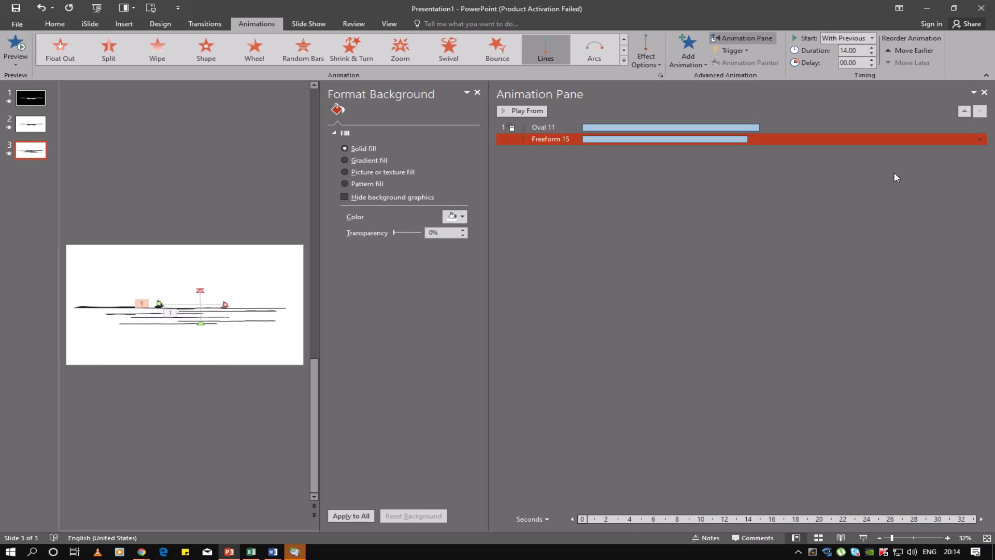
{"action": "left_click", "coordinate": [16, 48]}
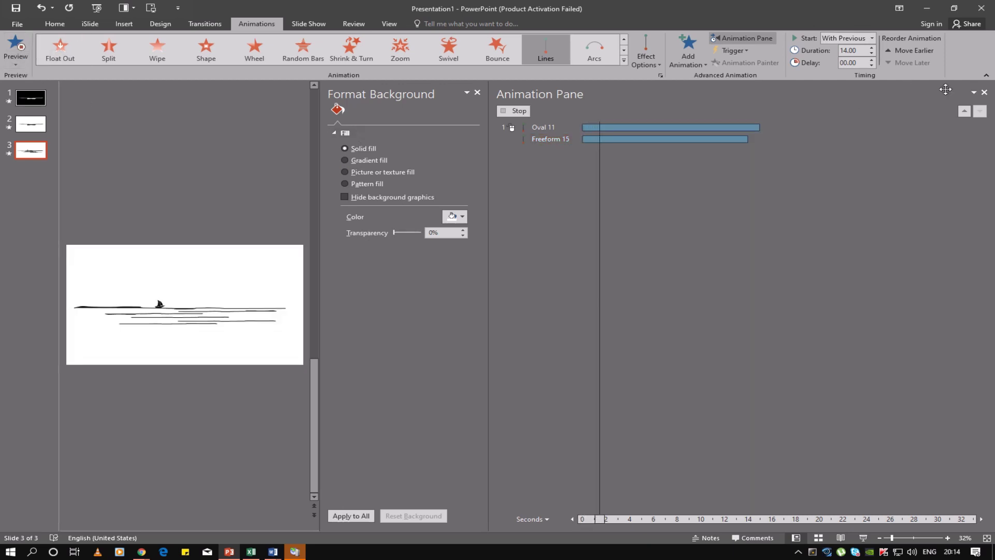
{"action": "left_click", "coordinate": [985, 93]}
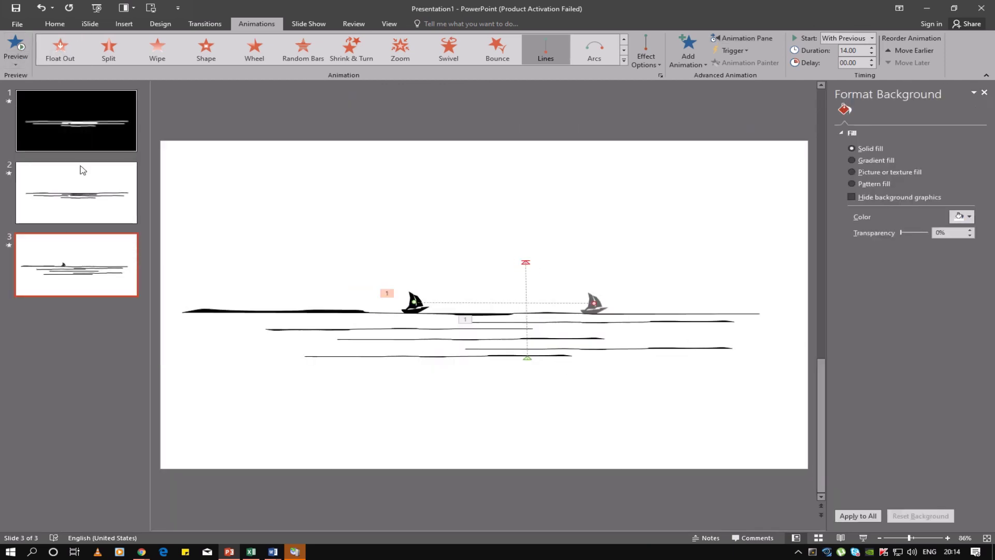
{"action": "left_click", "coordinate": [16, 48]}
{"action": "left_click", "coordinate": [409, 311]}
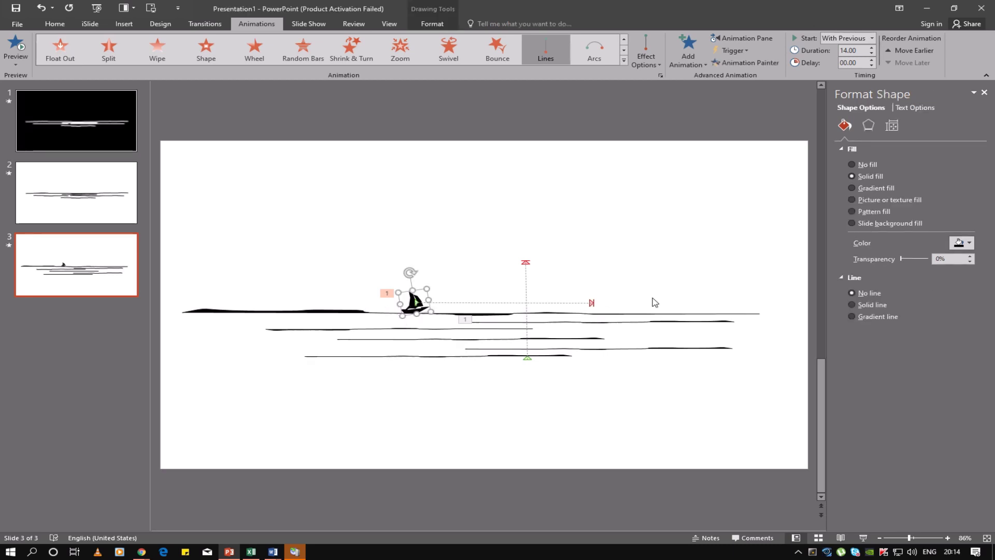
Fill the sailboat white
{"action": "left_click", "coordinate": [969, 243]}
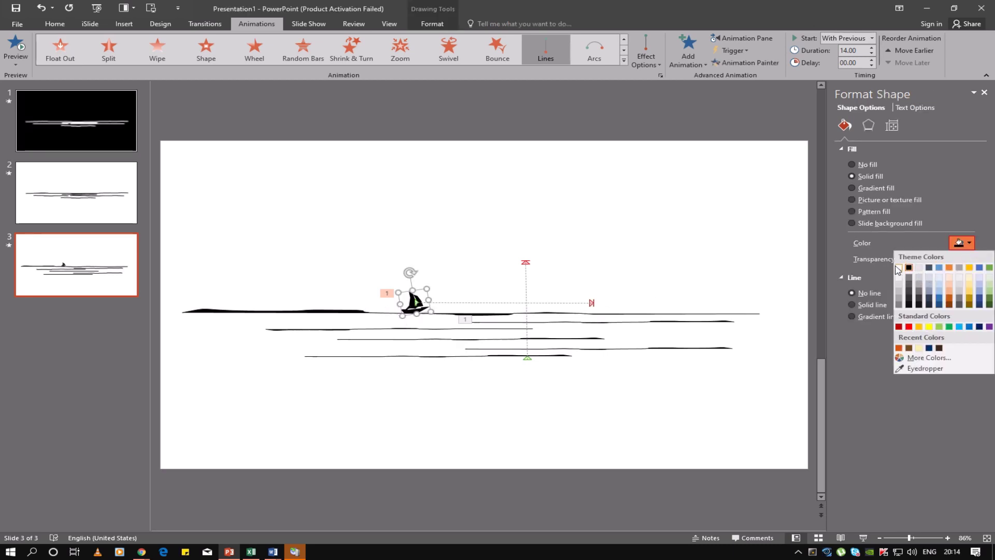
{"action": "left_click", "coordinate": [899, 268]}
{"action": "left_click", "coordinate": [410, 420]}
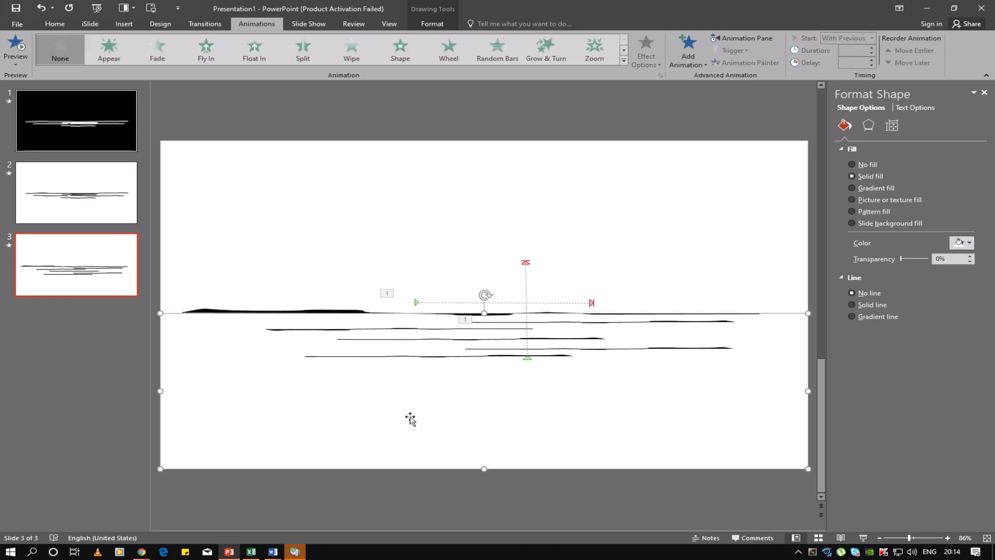
{"action": "left_click", "coordinate": [319, 311]}
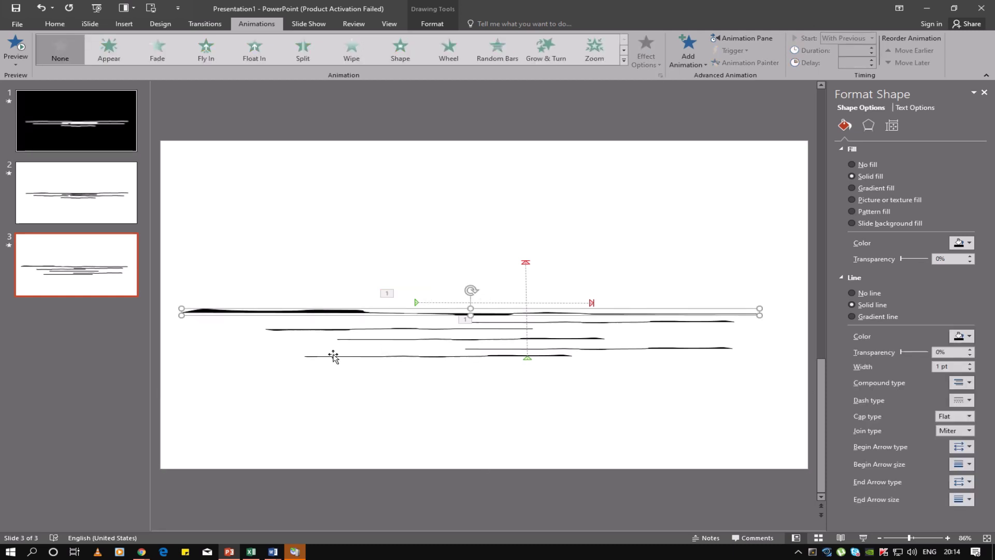
{"action": "left_click", "coordinate": [347, 334], "text": "shift"}
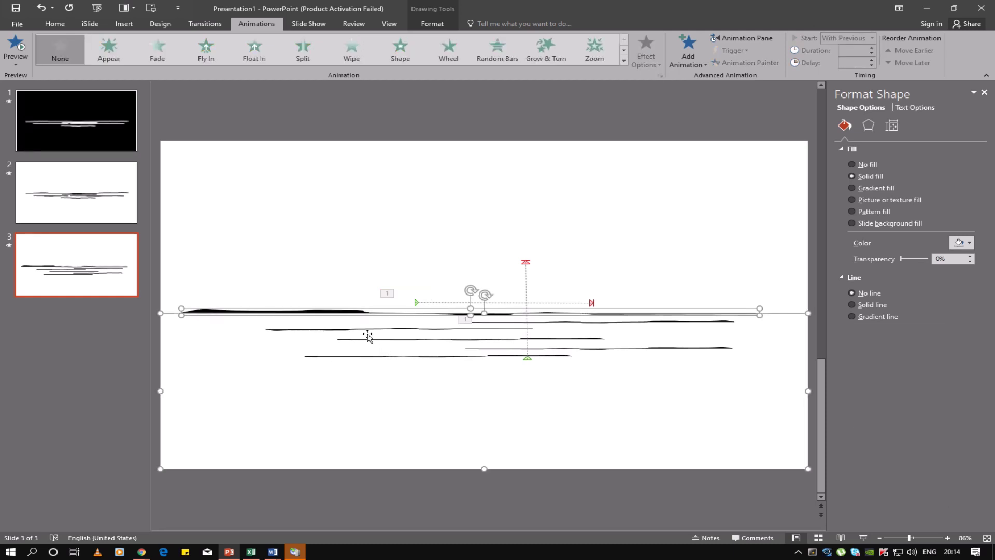
{"action": "left_click", "coordinate": [324, 291]}
Select all five sea strokes and apply the Teeter emphasis animation to them
{"action": "left_click", "coordinate": [286, 311]}
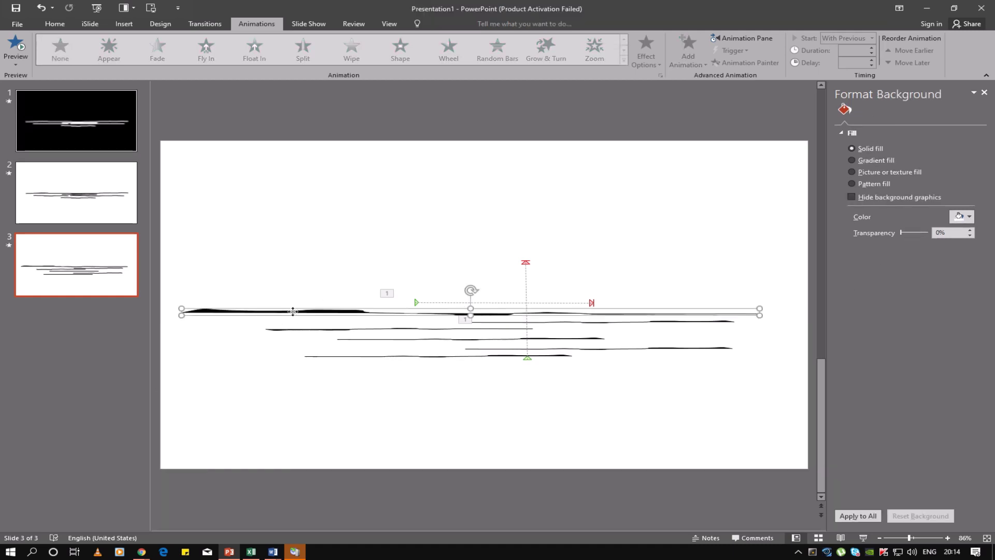
{"action": "left_click", "coordinate": [346, 332], "text": "shift"}
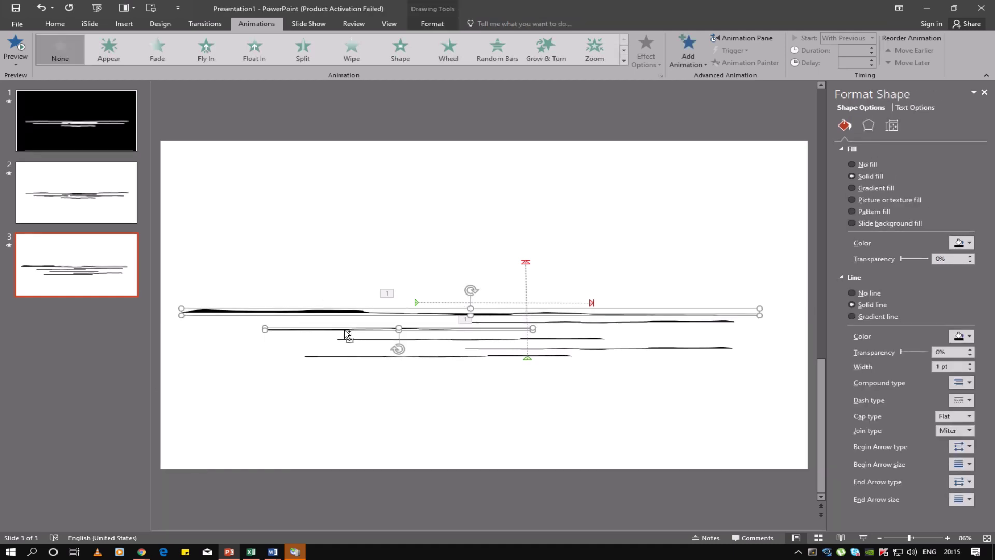
{"action": "left_click", "coordinate": [468, 339], "text": "shift"}
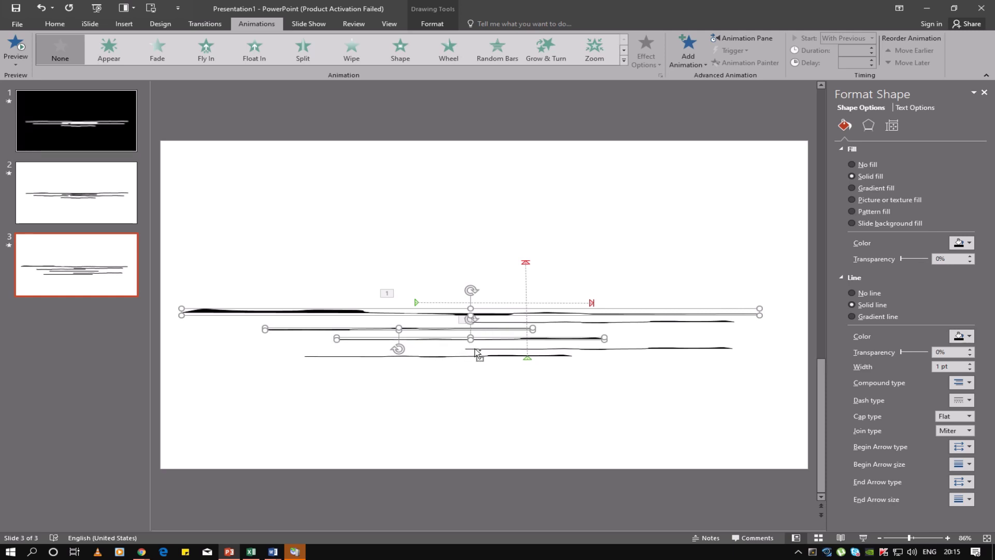
{"action": "left_click", "coordinate": [601, 349], "text": "shift"}
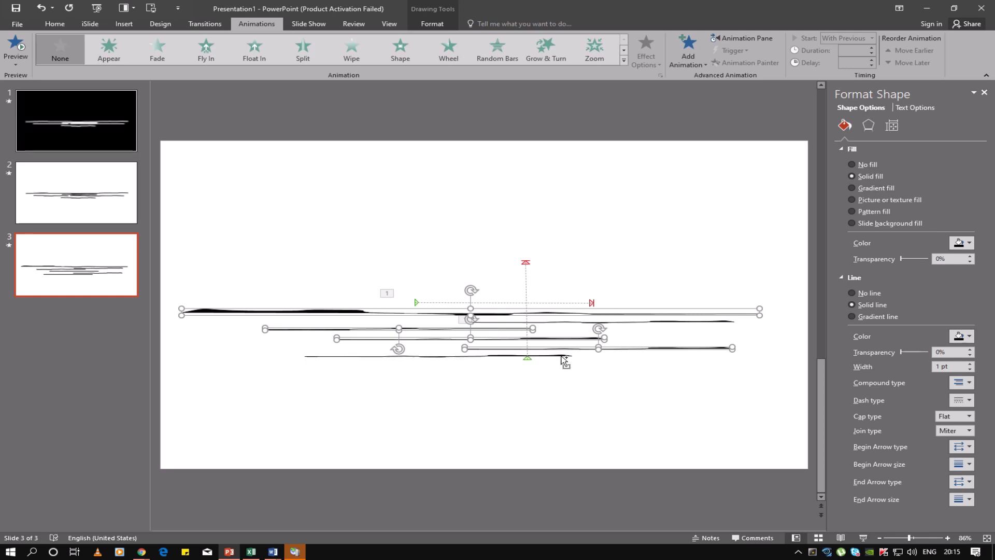
{"action": "left_click", "coordinate": [562, 356], "text": "shift"}
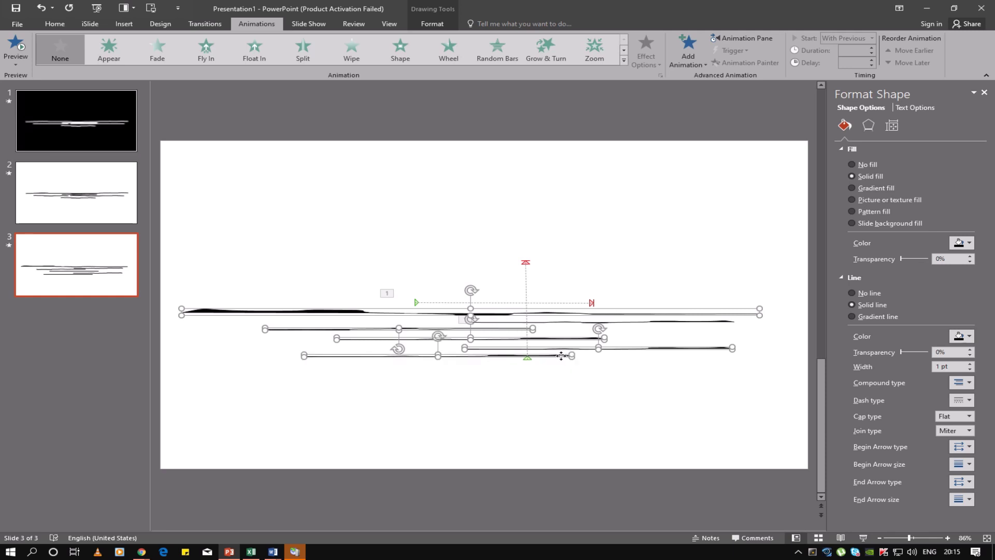
{"action": "left_click", "coordinate": [688, 49]}
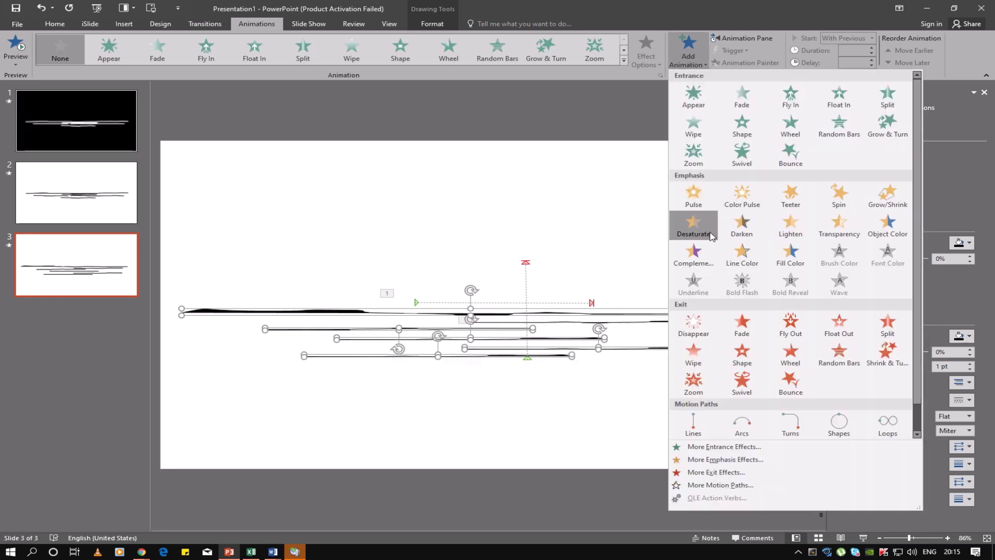
{"action": "left_click", "coordinate": [787, 197]}
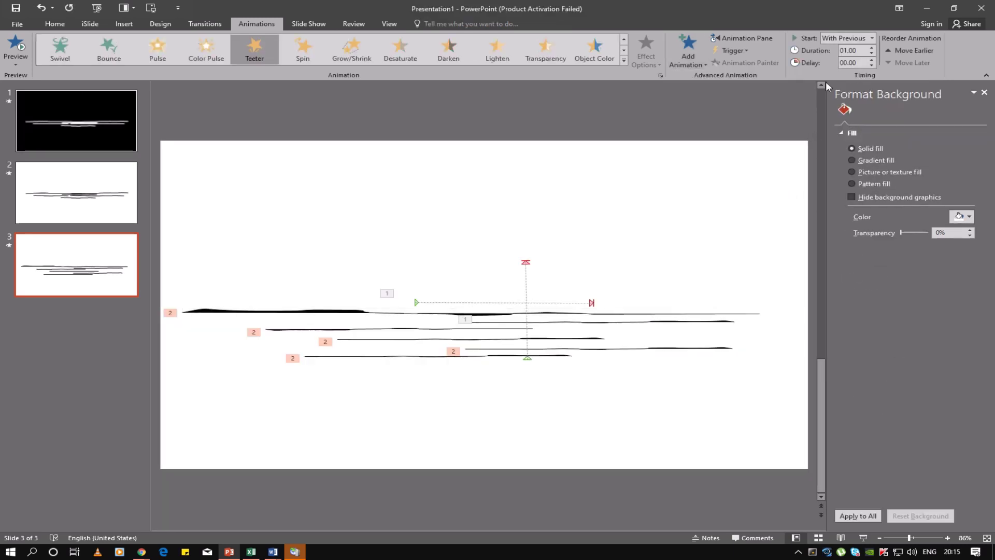
Set the waves' Teeter to Start With Previous with a 14.75-second duration, then preview
{"action": "left_click", "coordinate": [744, 38]}
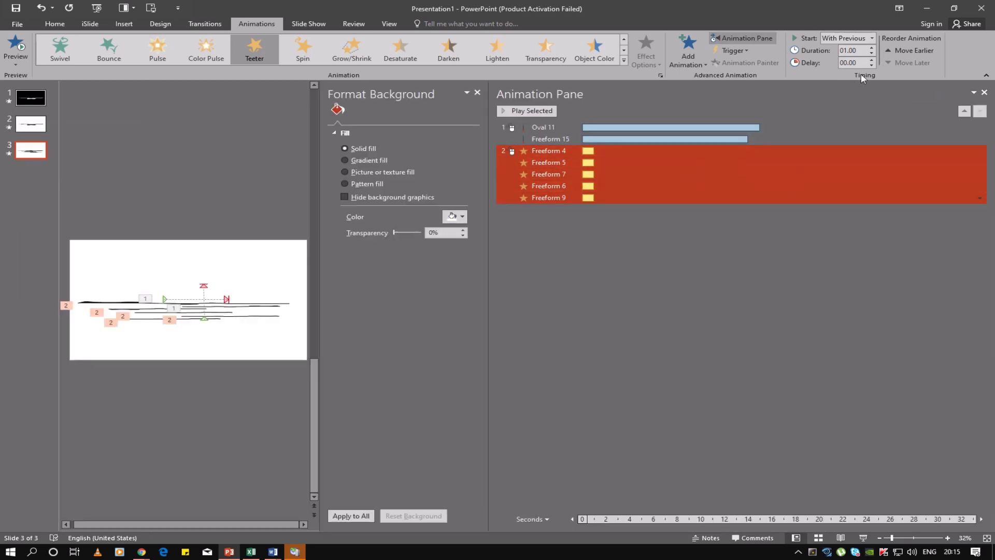
{"action": "left_click", "coordinate": [873, 47]}
{"action": "left_click", "coordinate": [872, 48]}
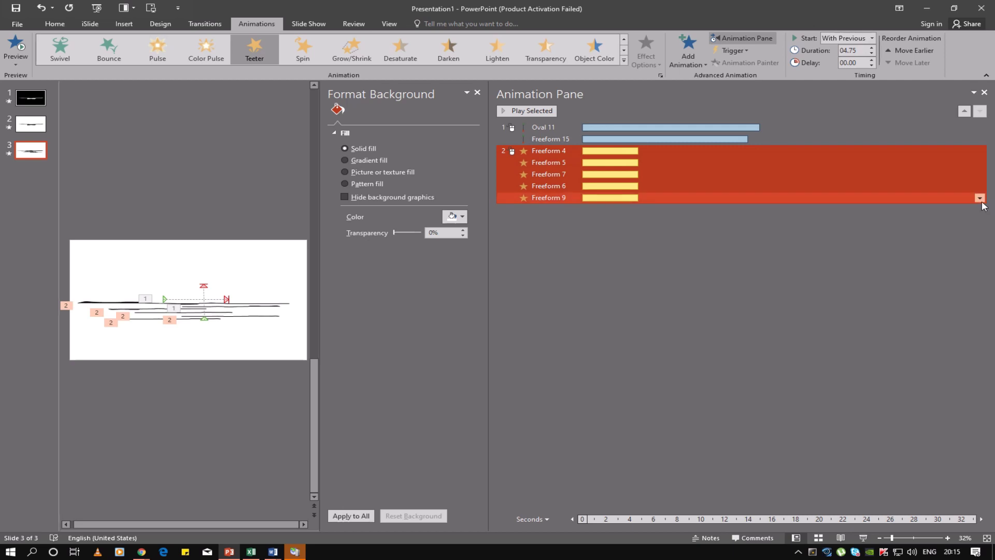
{"action": "right_click", "coordinate": [877, 195]}
{"action": "left_click", "coordinate": [904, 218]}
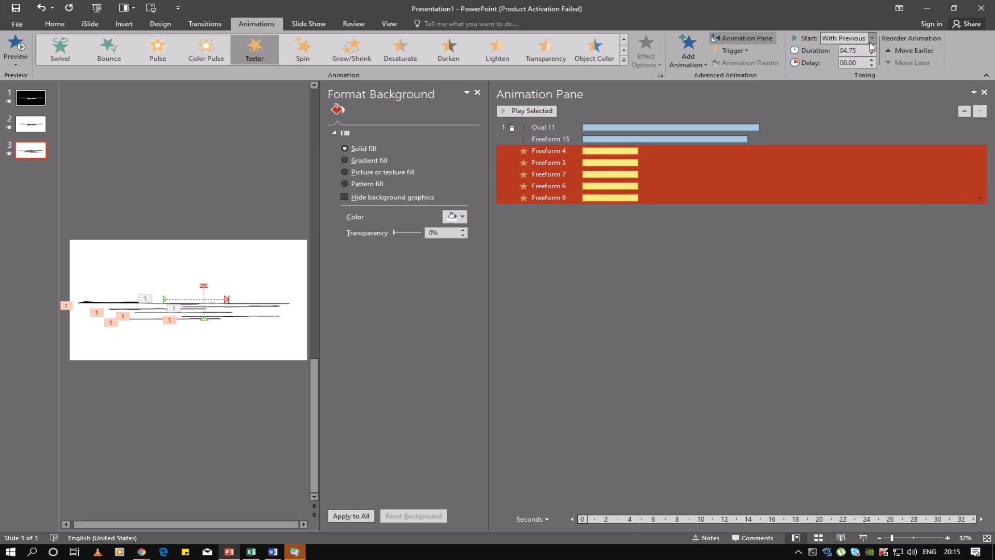
{"action": "left_click_drag", "start_coordinate": [872, 48], "coordinate": [872, 48]}
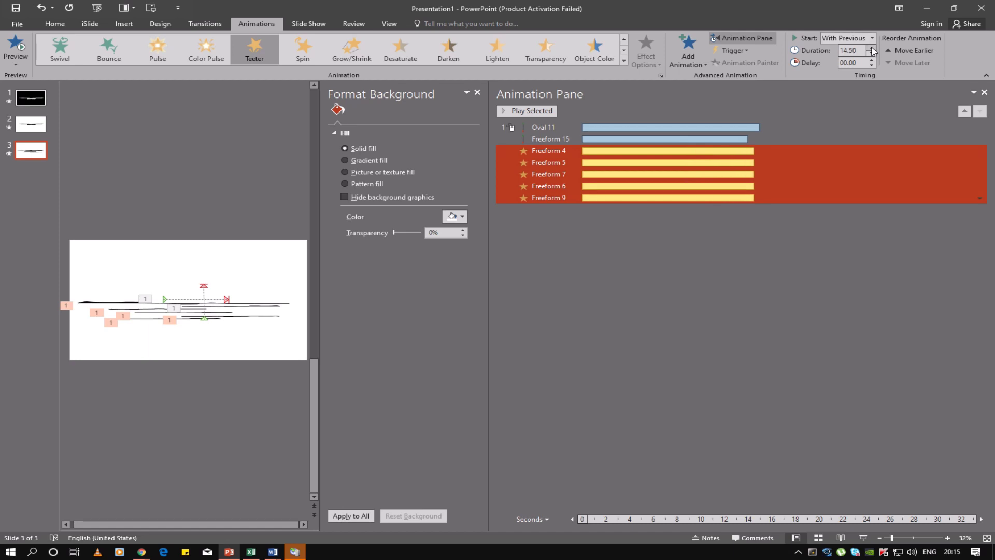
{"action": "left_click", "coordinate": [22, 59]}
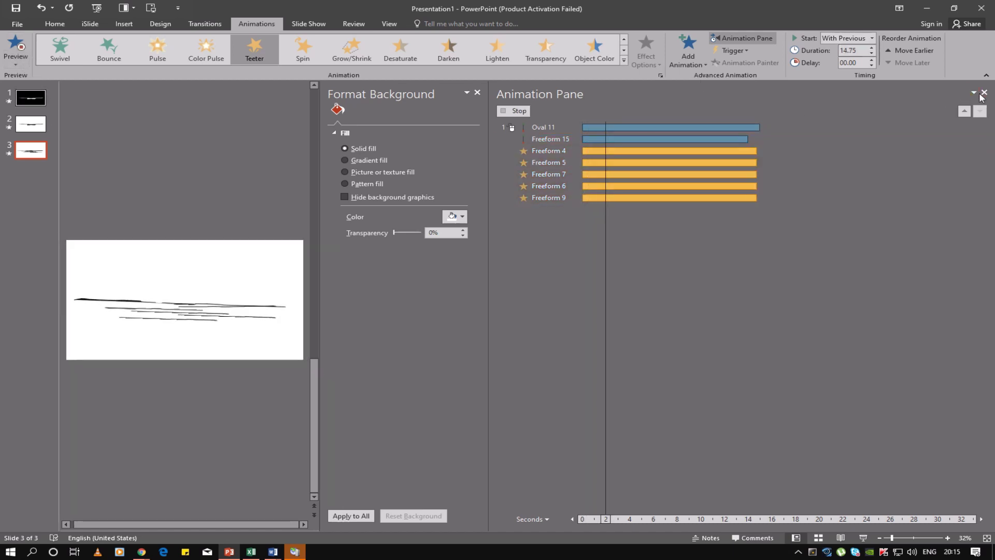
{"action": "left_click", "coordinate": [984, 93]}
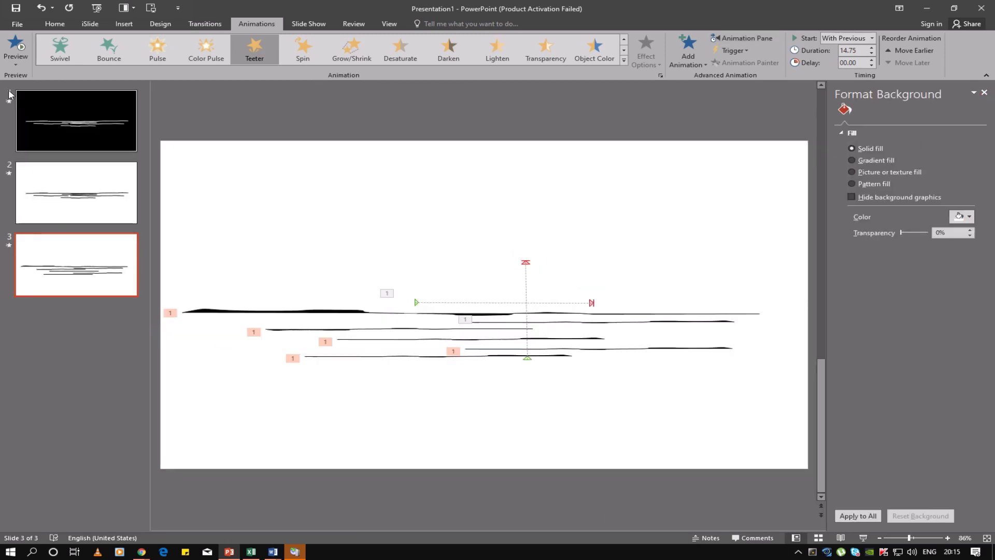
{"action": "left_click", "coordinate": [22, 50]}
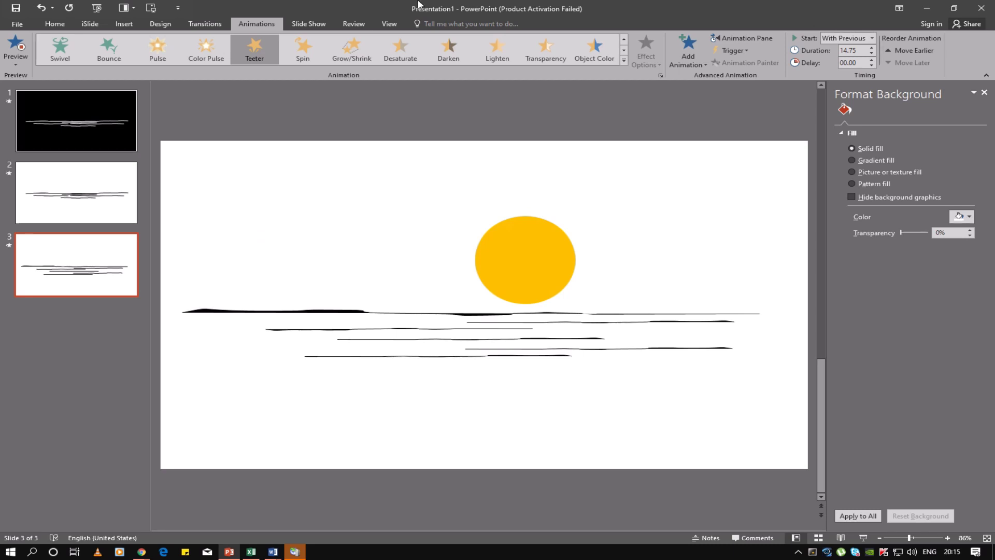
Start the full-screen slide show from the first slide with F5
{"action": "key", "text": "F5"}
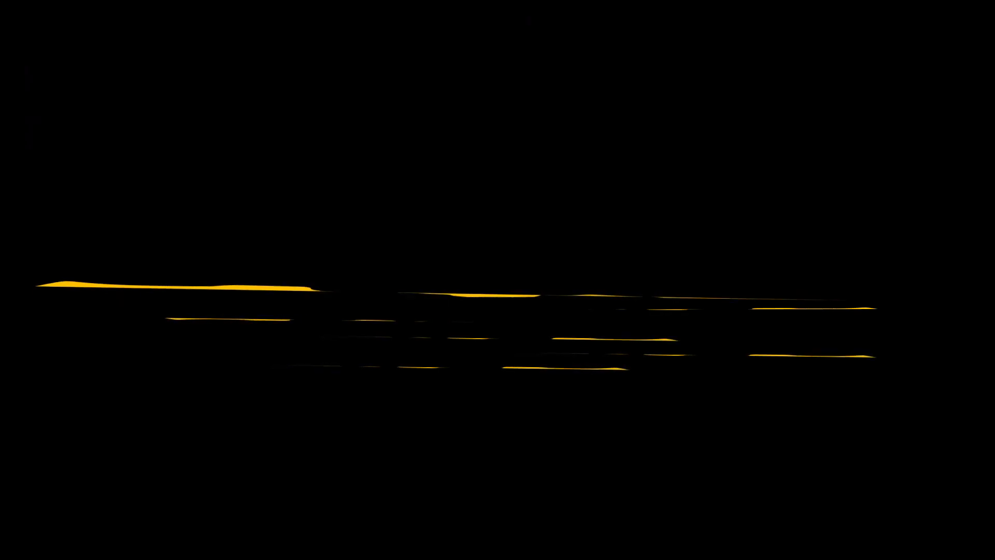